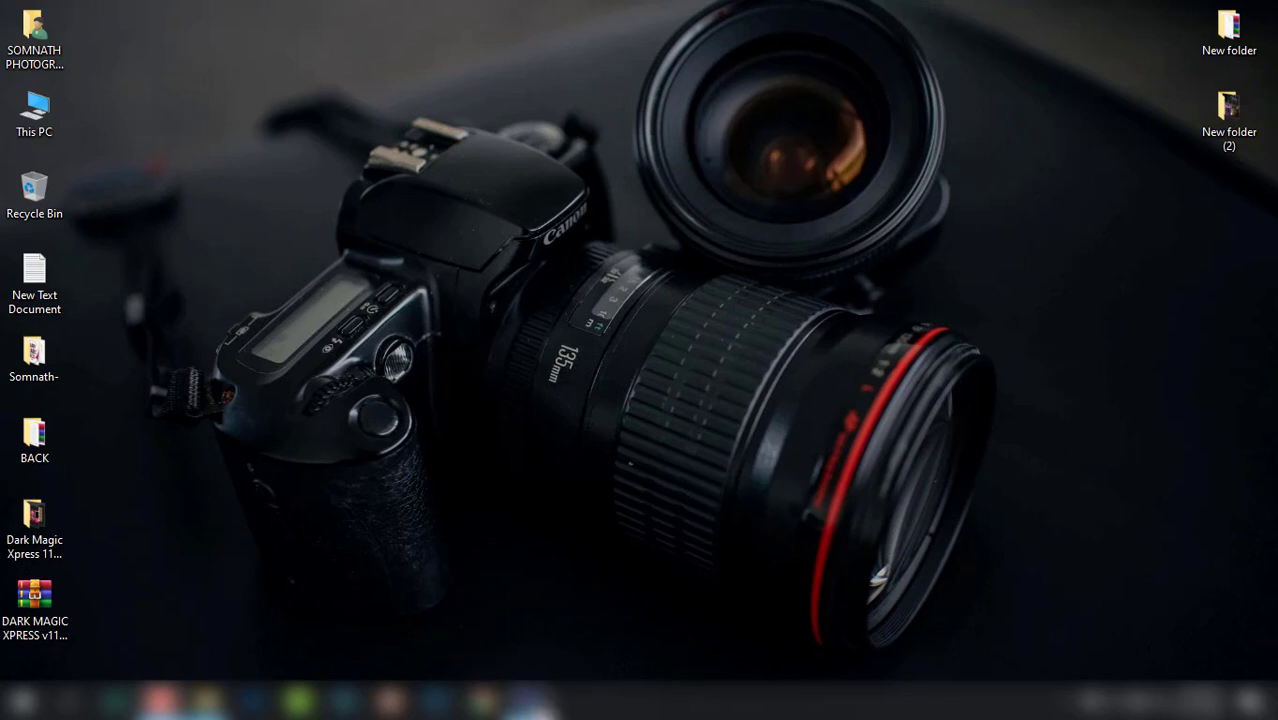
- Bring the maximized Photoshop window, with DSC_0806.JPG open, to the front
{"action": "left_click", "coordinate": [528, 702]}
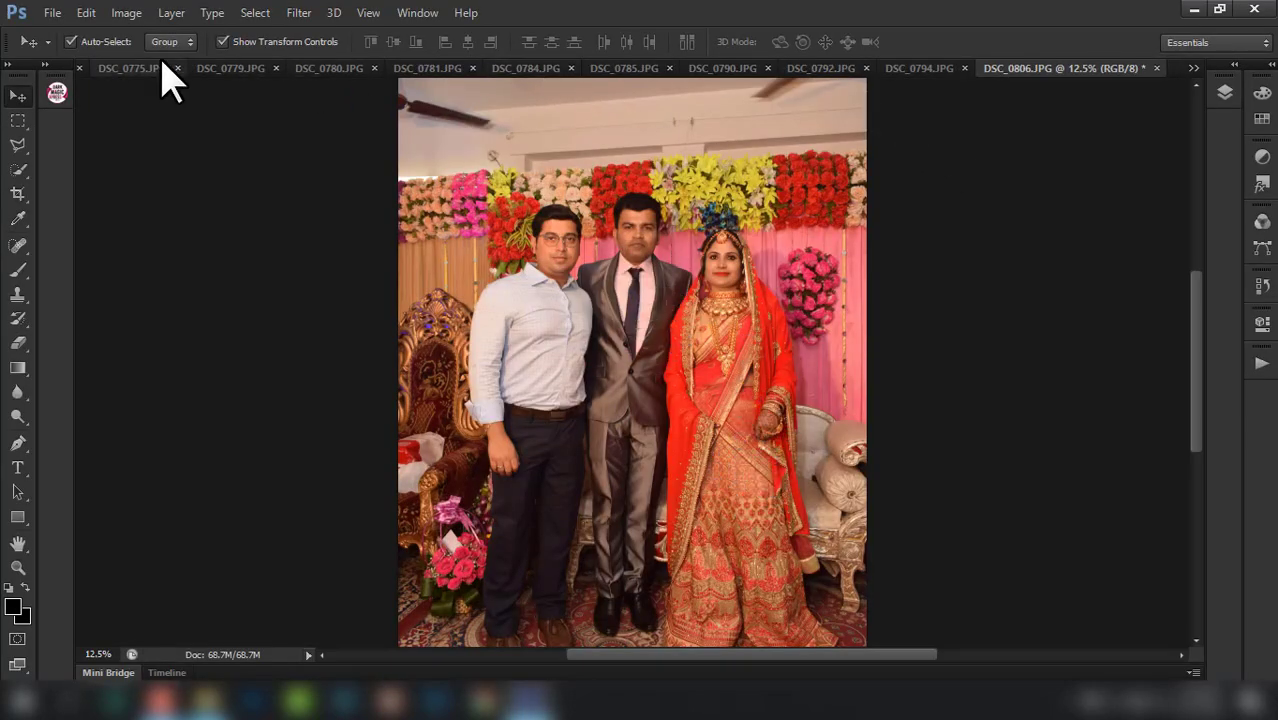
- Expand the collapsed left dock to reveal the Dark Magic Xpress 2021 panel
{"action": "left_click", "coordinate": [45, 68]}
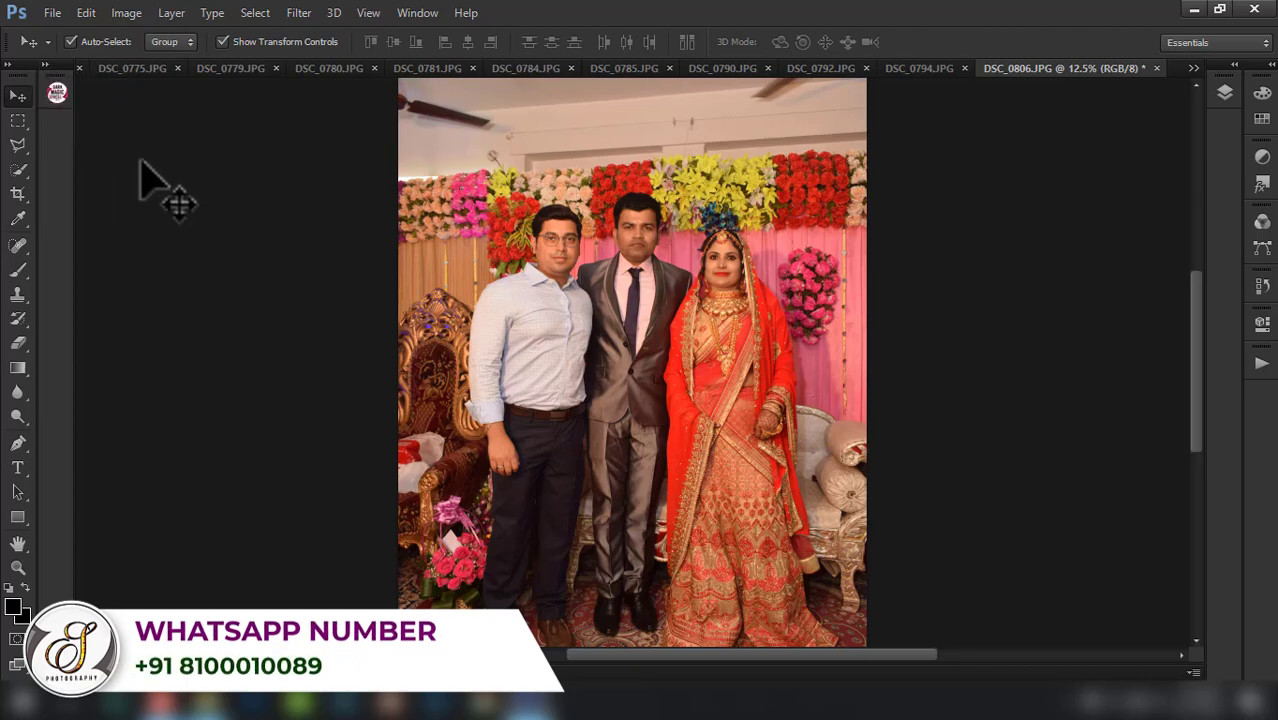
{"action": "left_click", "coordinate": [43, 66]}
{"action": "left_click", "coordinate": [44, 70]}
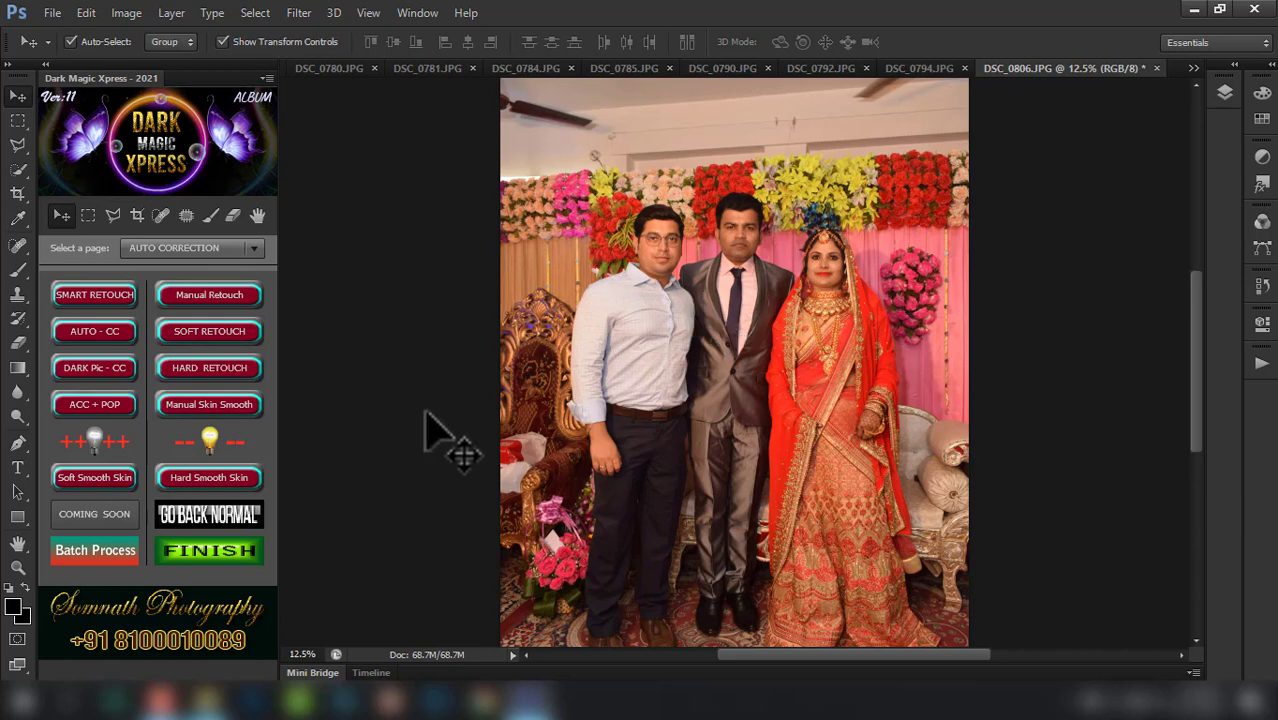
- Keep the AUTO CORRECTION page selected and run AUTO-CC on DSC_0806
{"action": "left_click", "coordinate": [200, 249]}
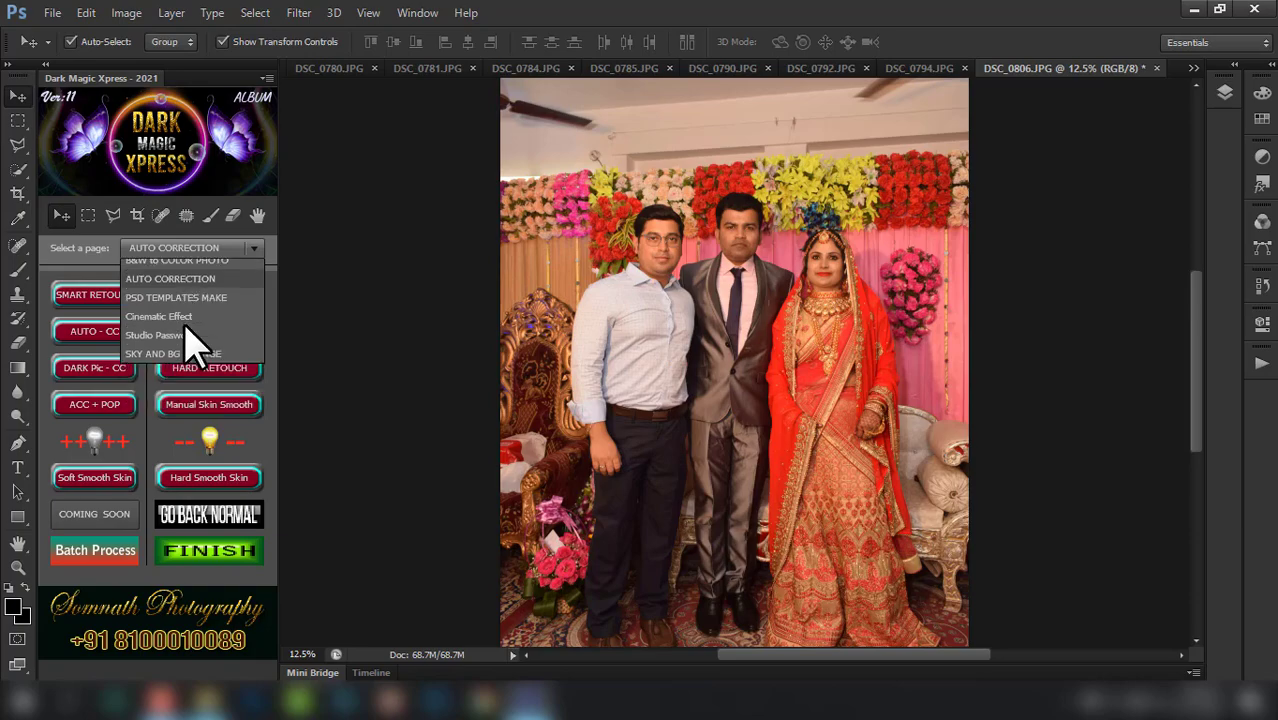
{"action": "left_click", "coordinate": [185, 324]}
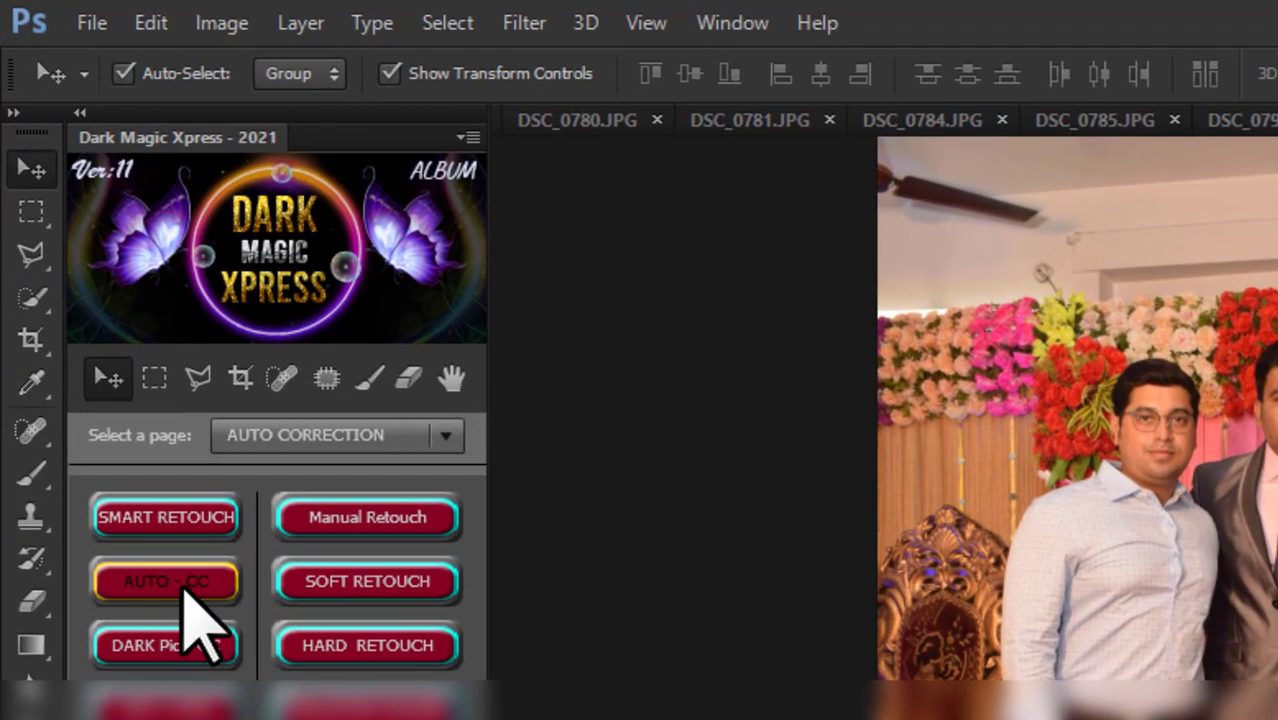
{"action": "left_click", "coordinate": [185, 585]}
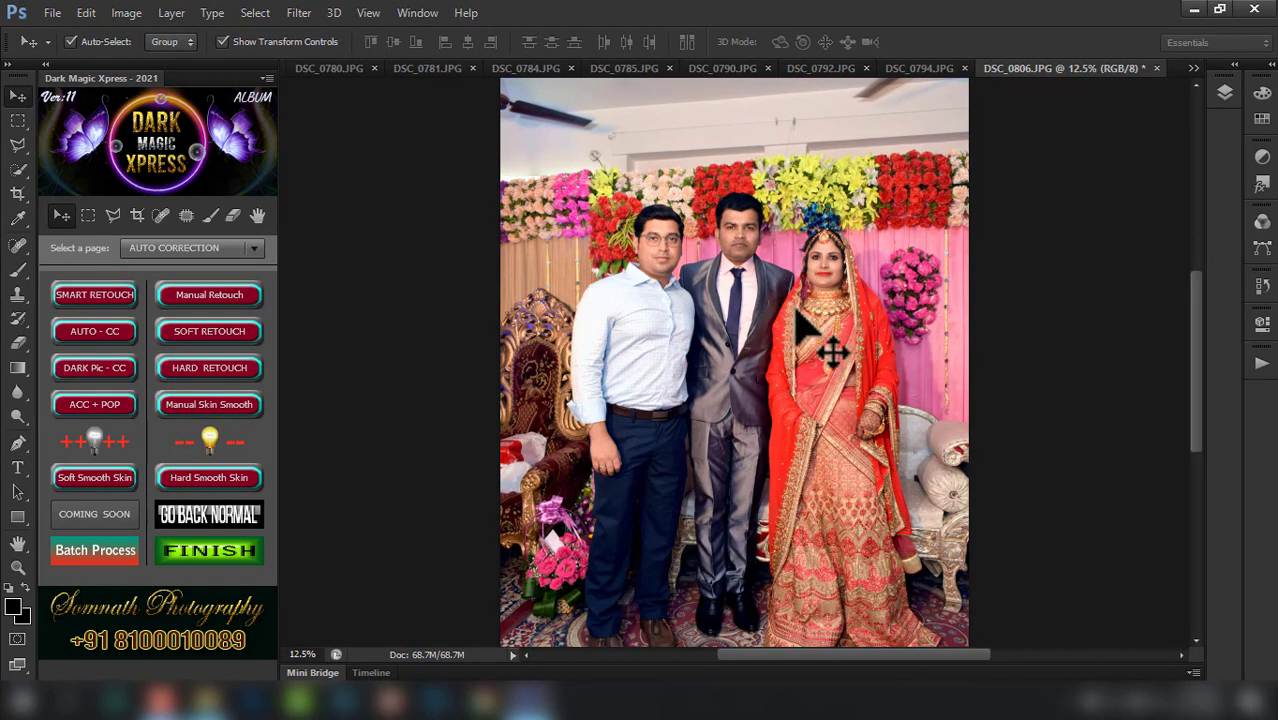
- Tone down DSC_0806's lighting with the -- light bulb
{"action": "scroll", "coordinate": [713, 288], "scroll_direction": "up", "scroll_amount": 3}
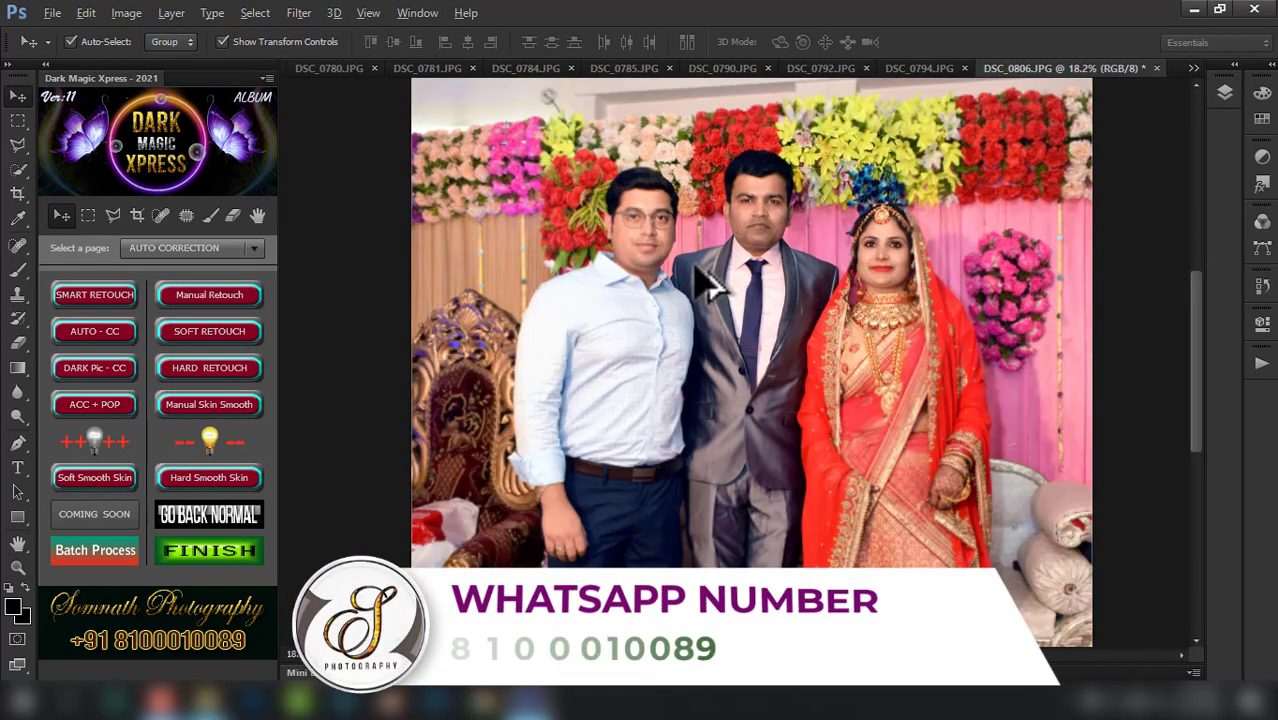
{"action": "scroll", "coordinate": [710, 286], "scroll_direction": "down", "scroll_amount": 1}
{"action": "scroll", "coordinate": [710, 286], "scroll_direction": "down", "scroll_amount": 1}
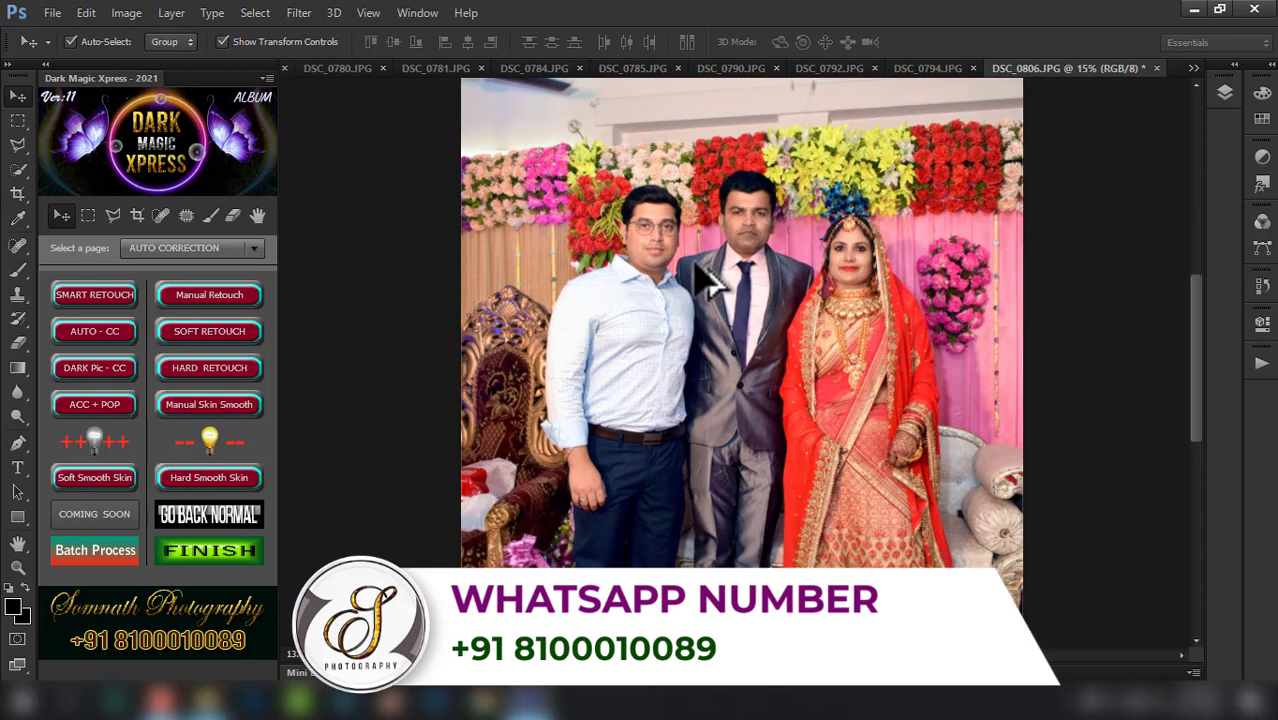
{"action": "scroll", "coordinate": [710, 286], "scroll_direction": "down", "scroll_amount": 1}
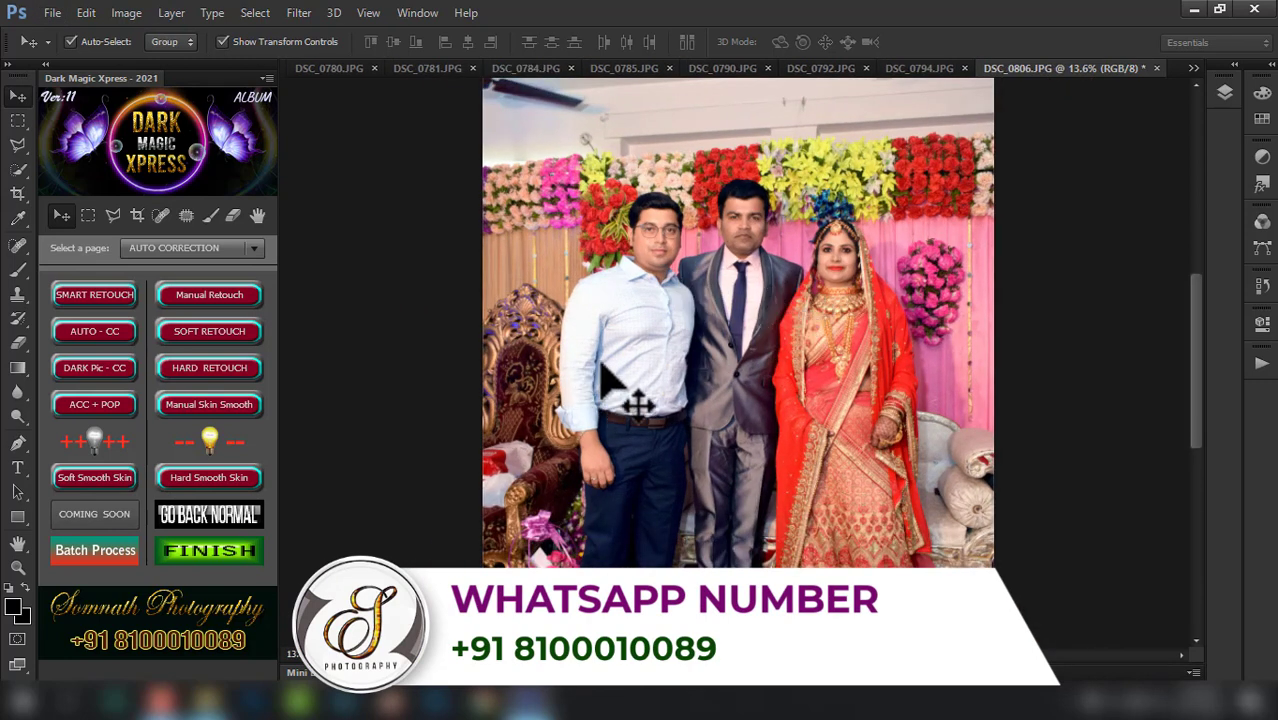
{"action": "left_click", "coordinate": [209, 441]}
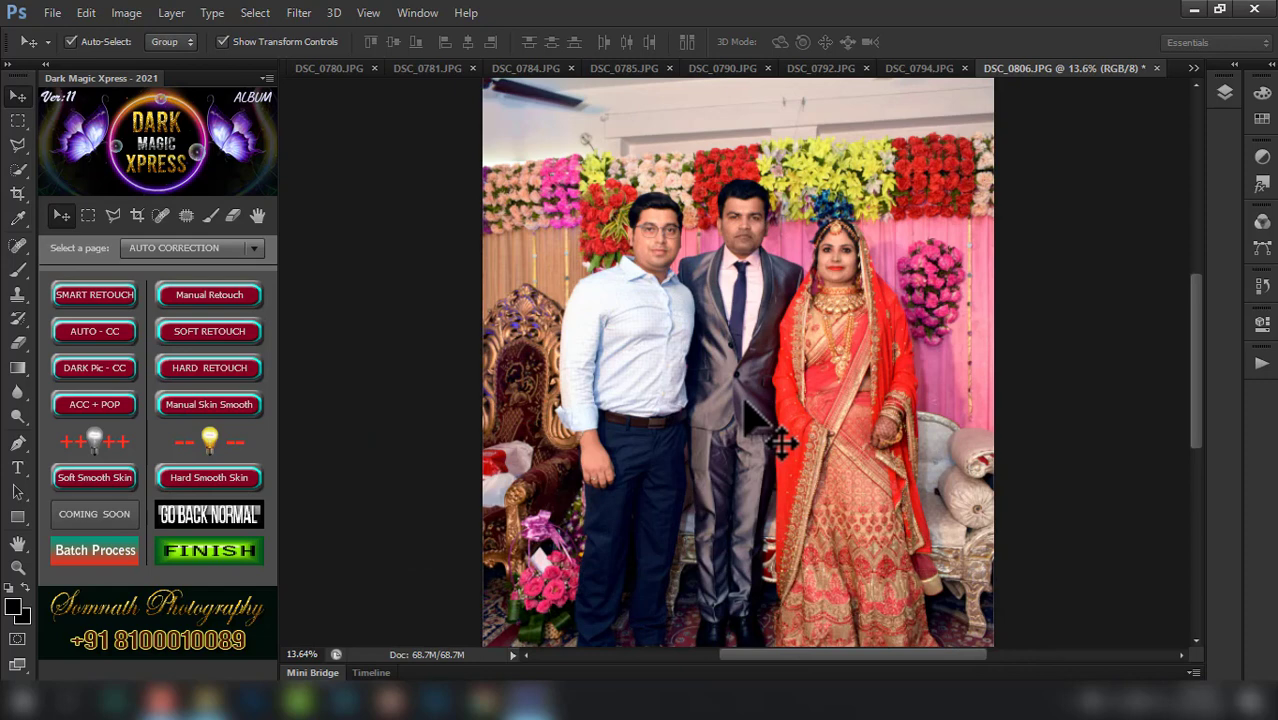
- Close DSC_0806 and save the changes as a JPEG
{"action": "key", "text": "ctrl+w"}
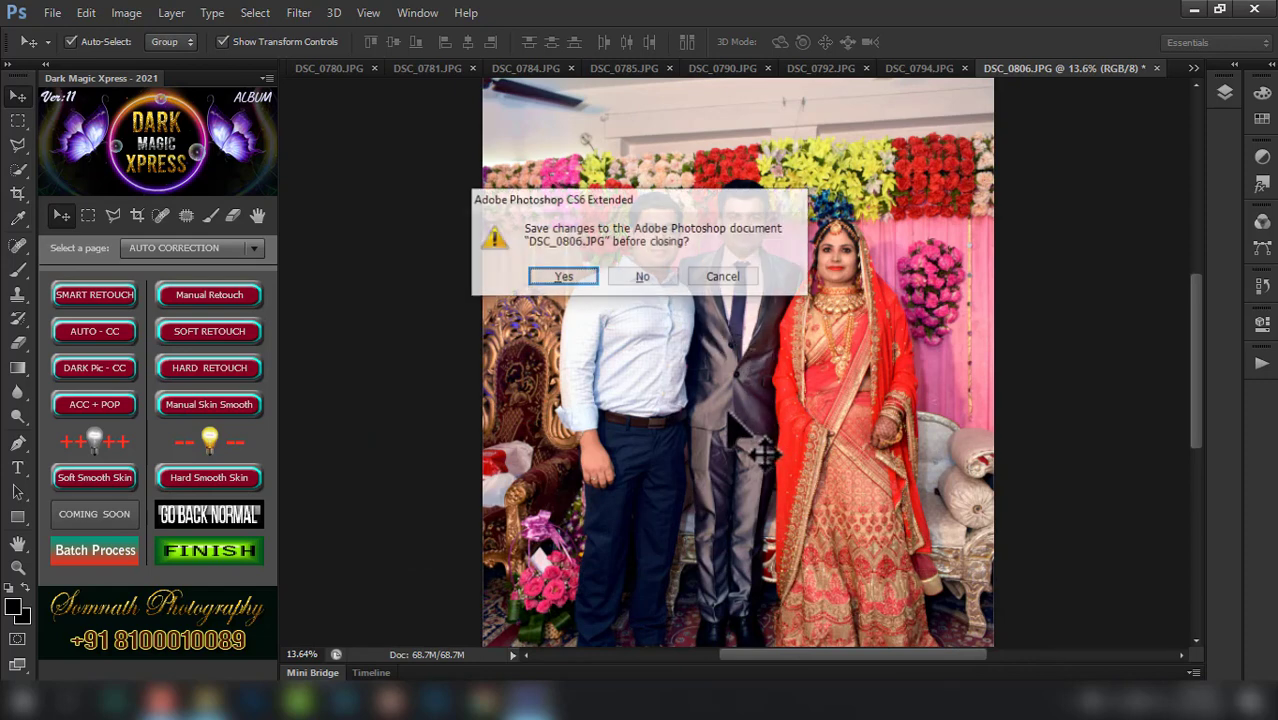
{"action": "key", "text": "Return"}
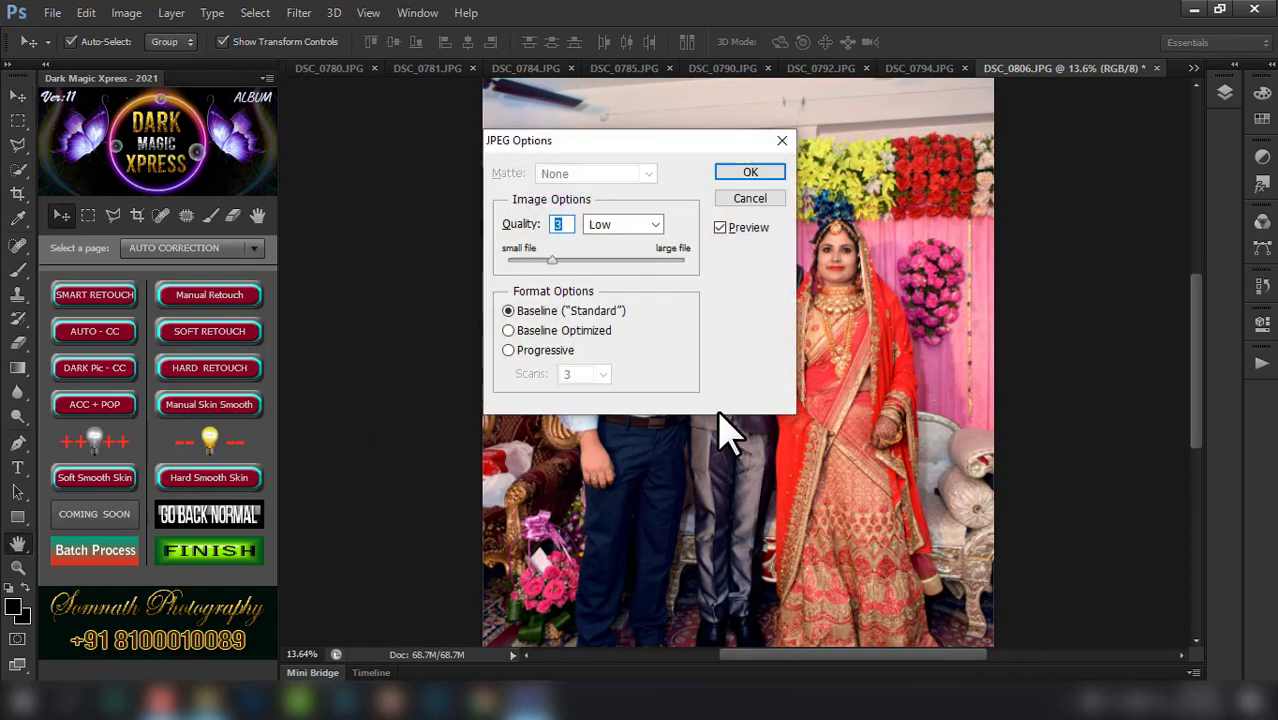
{"action": "key", "text": "Return"}
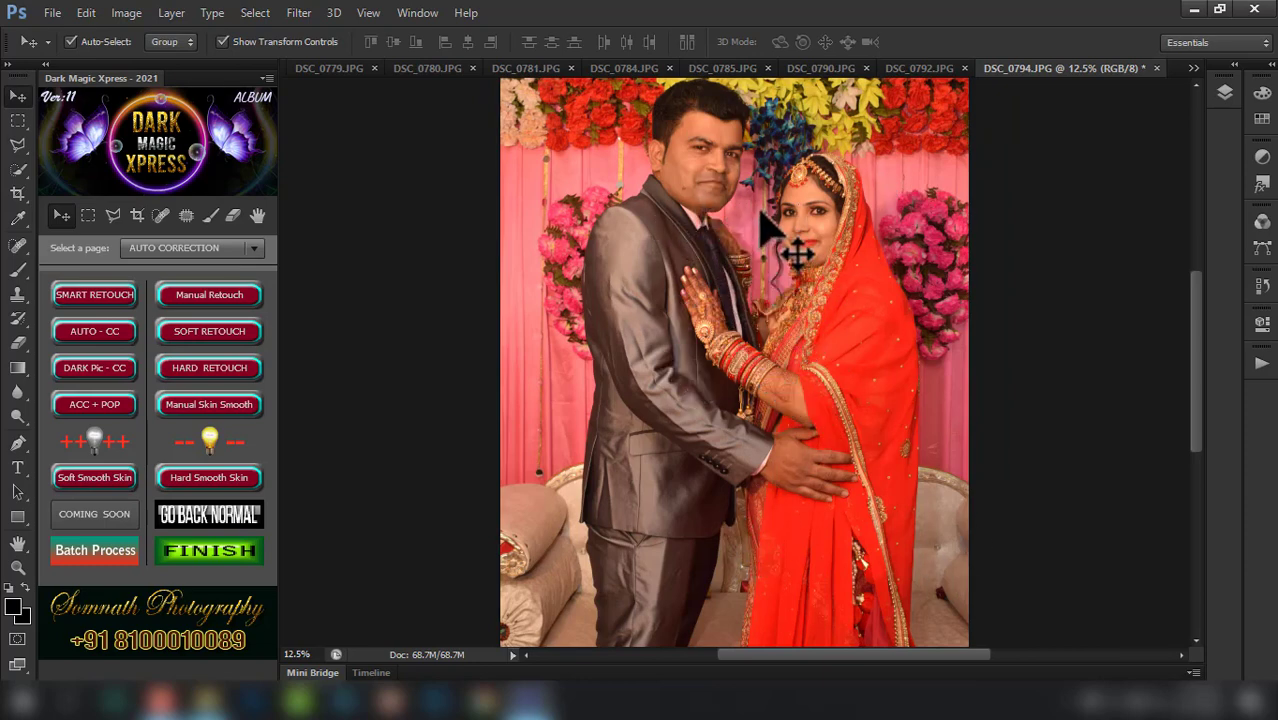
- Auto colour-correct DSC_0794, adjust its lighting, and save it as a JPEG
{"action": "scroll", "coordinate": [780, 240], "scroll_direction": "up", "scroll_amount": 1}
{"action": "scroll", "coordinate": [765, 222], "scroll_direction": "up", "scroll_amount": 1}
{"action": "left_click_drag", "start_coordinate": [840, 293], "coordinate": [815, 373]}
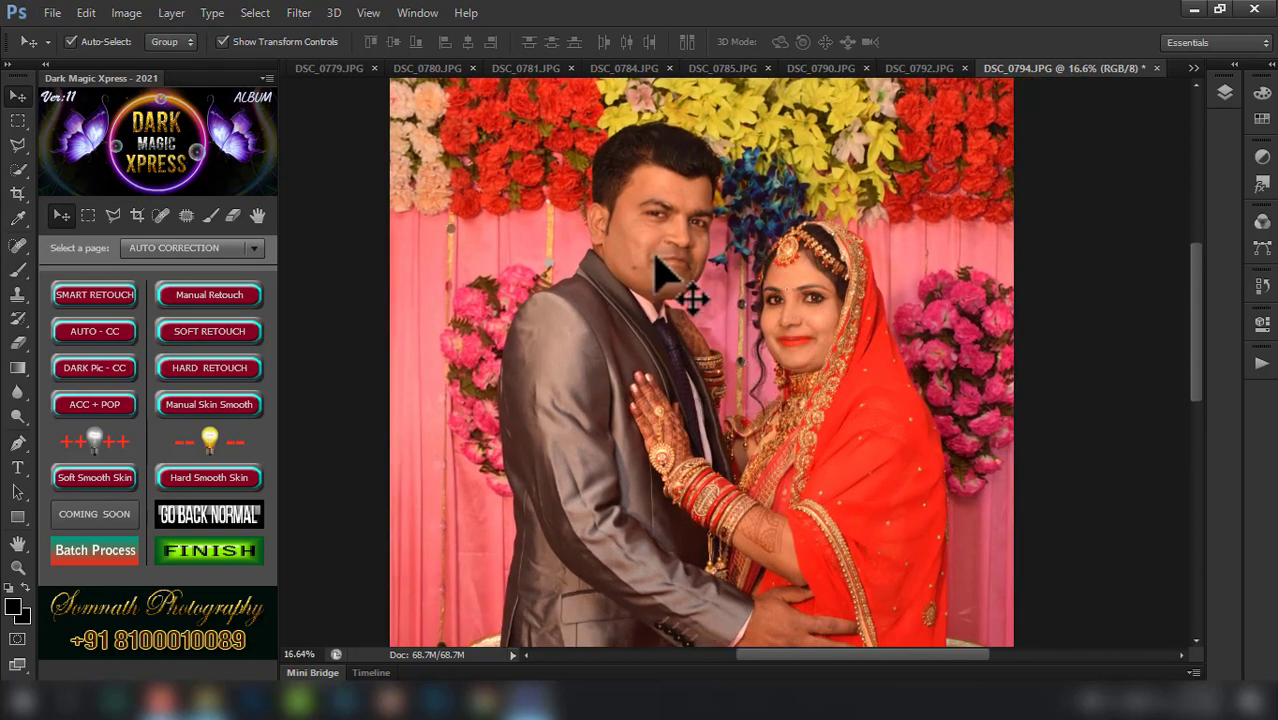
{"action": "left_click", "coordinate": [93, 335]}
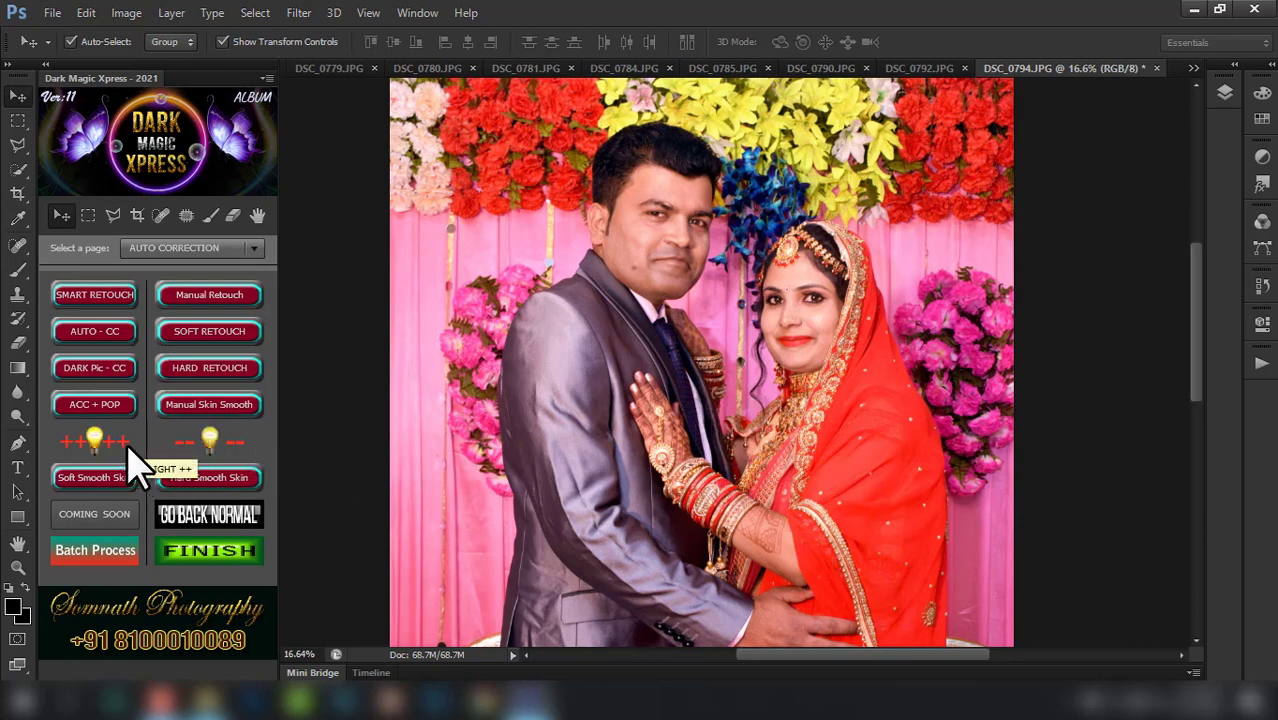
{"action": "left_click", "coordinate": [224, 447]}
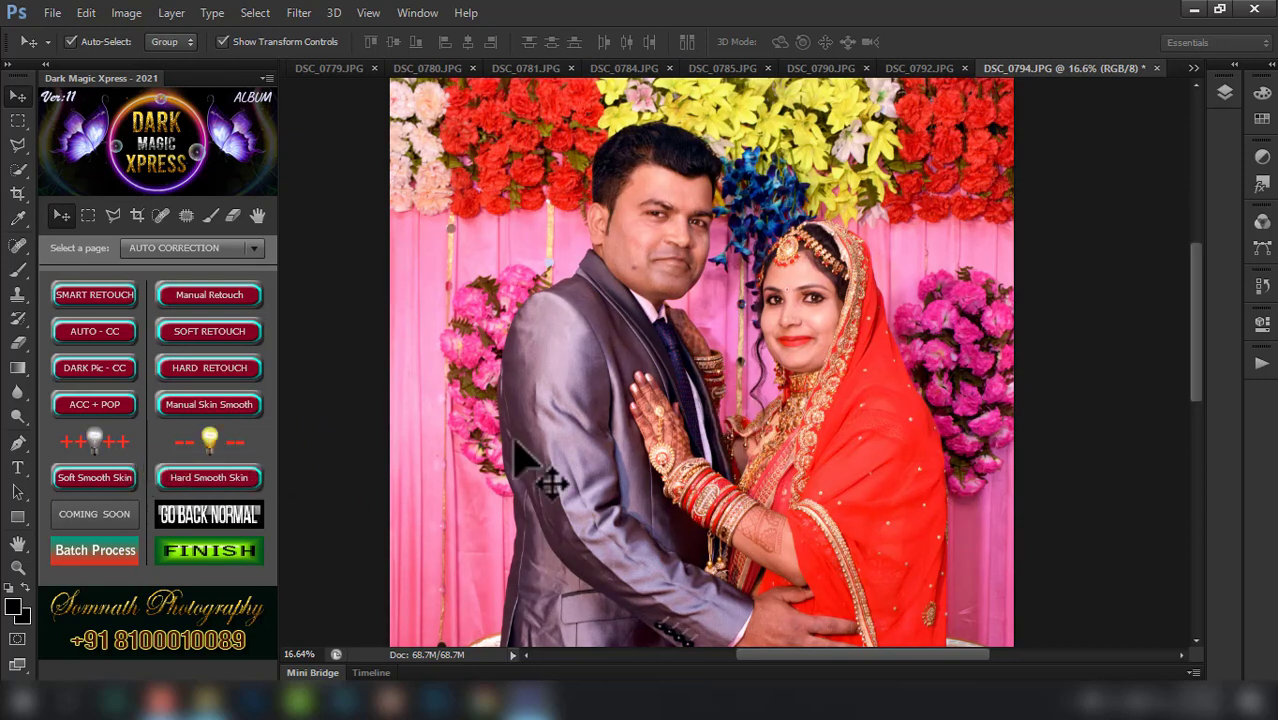
{"action": "key", "text": "Return"}
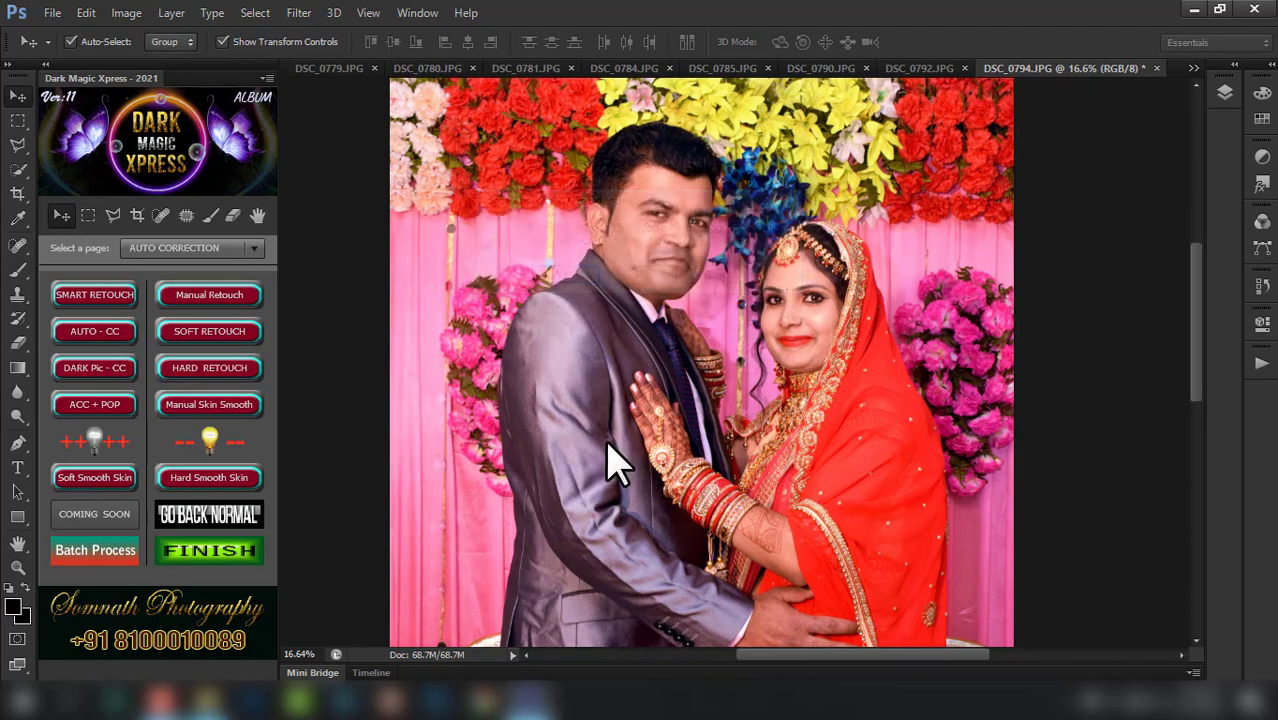
{"action": "key", "text": "Return"}
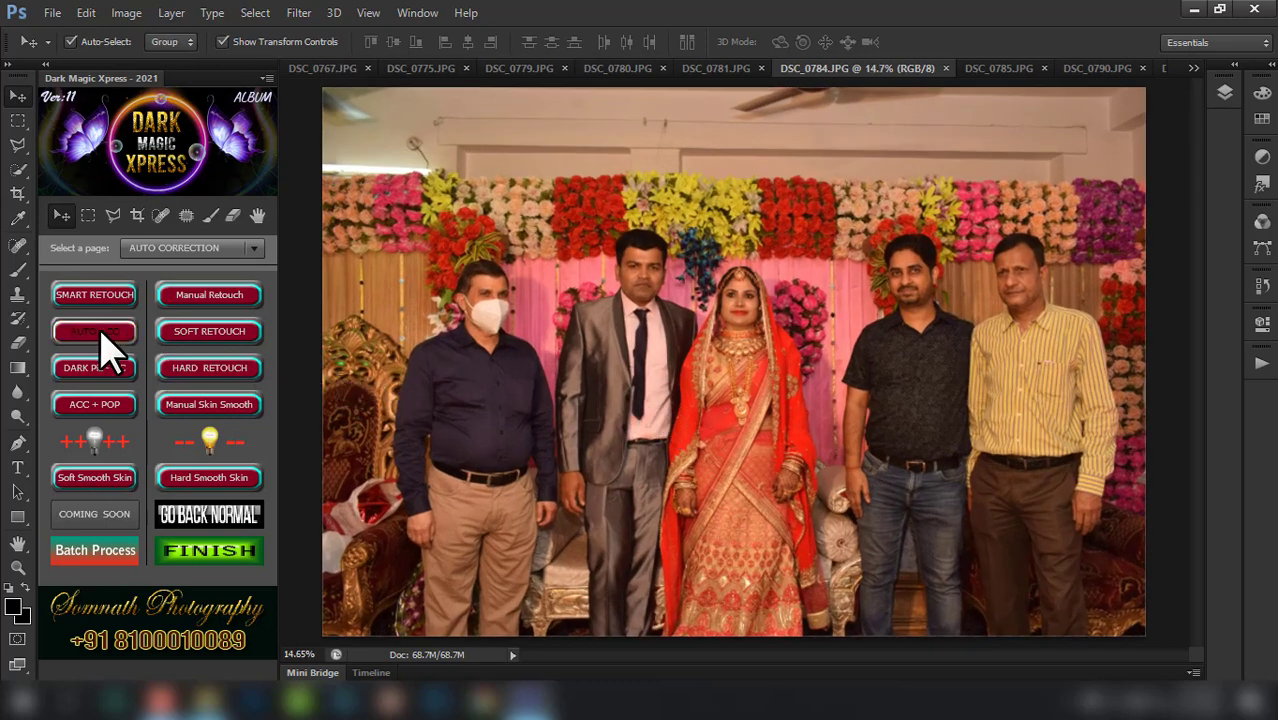
- Run AUTO-CC on DSC_0784, then on DSC_0785, zooming into DSC_0785
{"action": "left_click", "coordinate": [99, 331]}
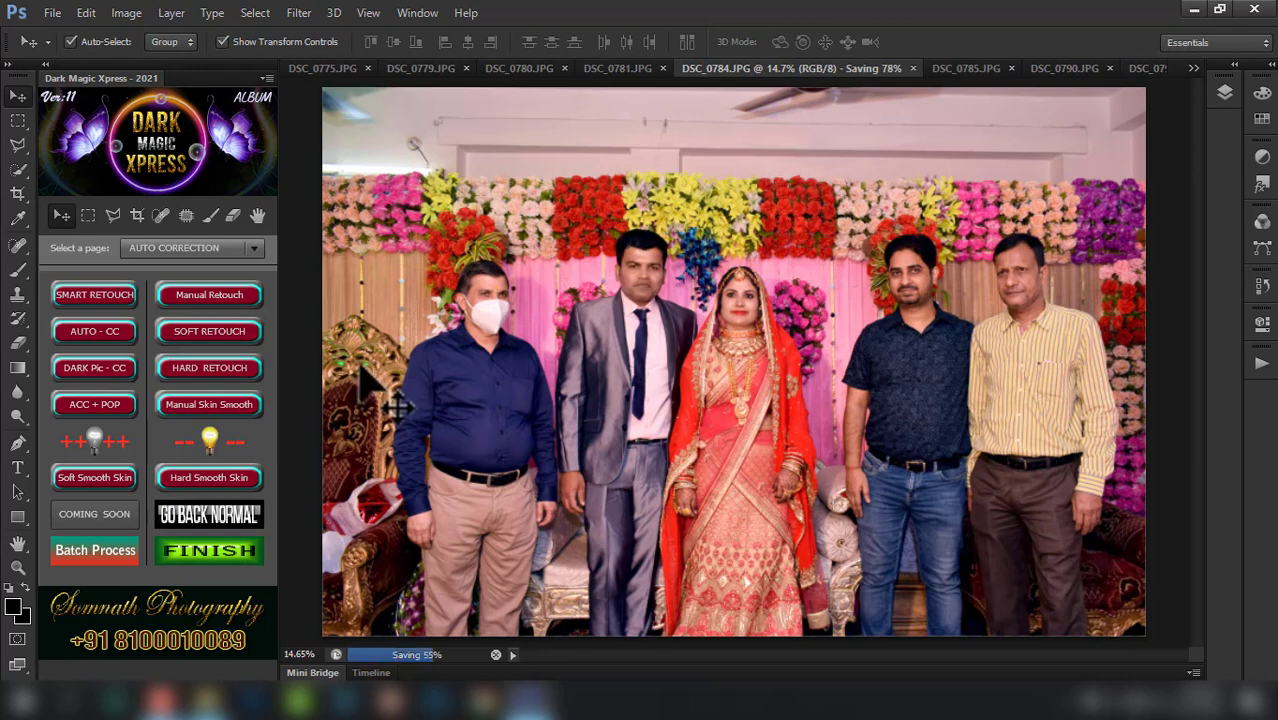
{"action": "left_click", "coordinate": [92, 333]}
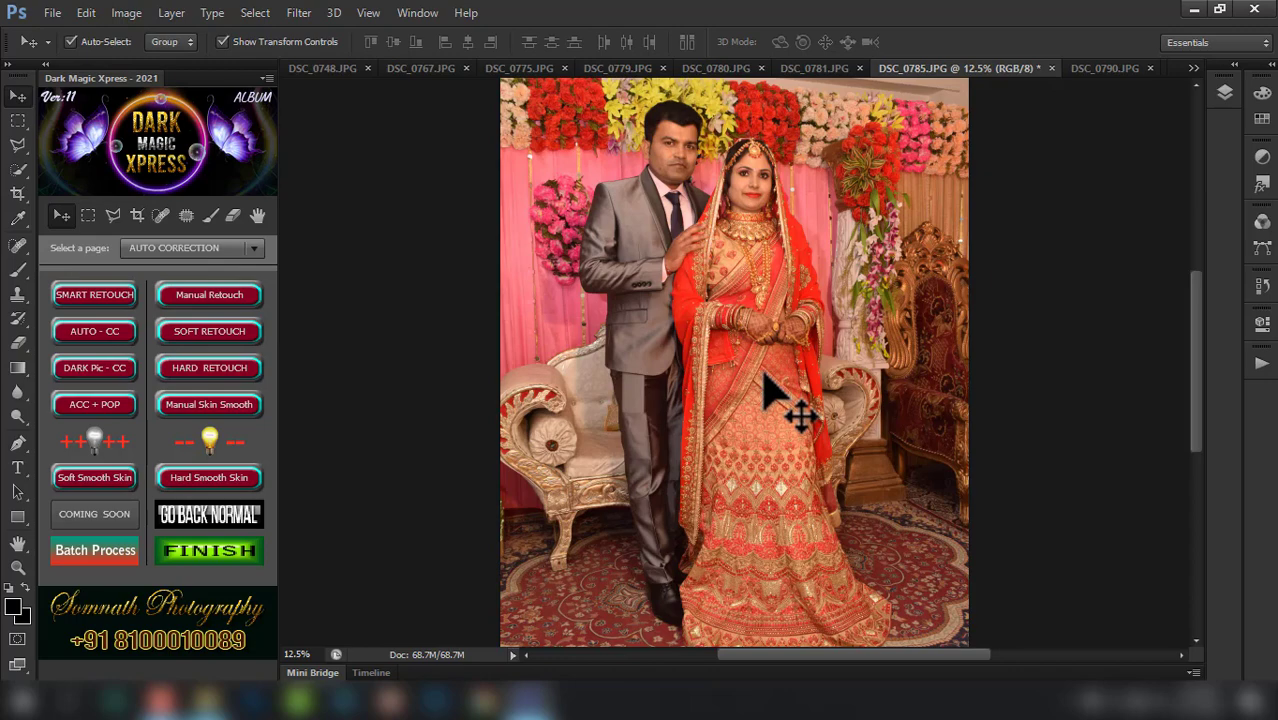
{"action": "scroll", "coordinate": [755, 177], "scroll_direction": "up", "scroll_amount": 5}
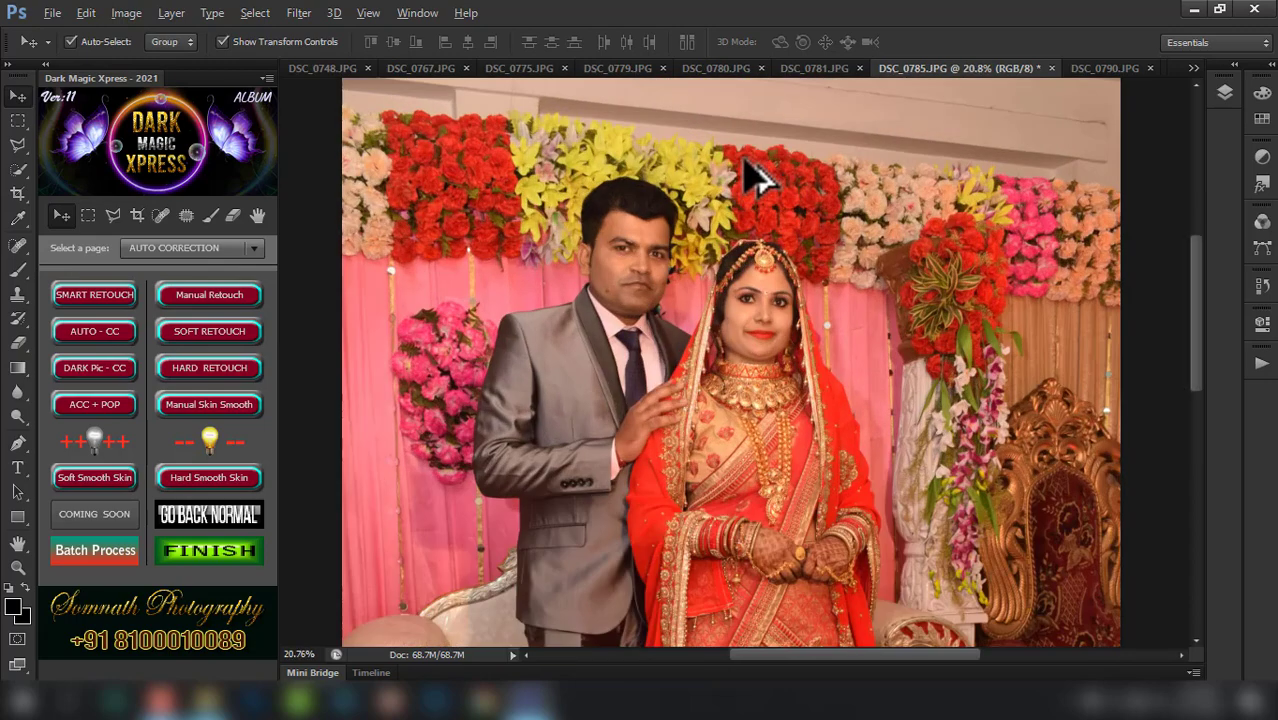
{"action": "scroll", "coordinate": [755, 177], "scroll_direction": "up", "scroll_amount": 1}
- Apply Manual Skin Smooth and then AUTO-CC to DSC_0785
{"action": "left_click", "coordinate": [299, 13]}
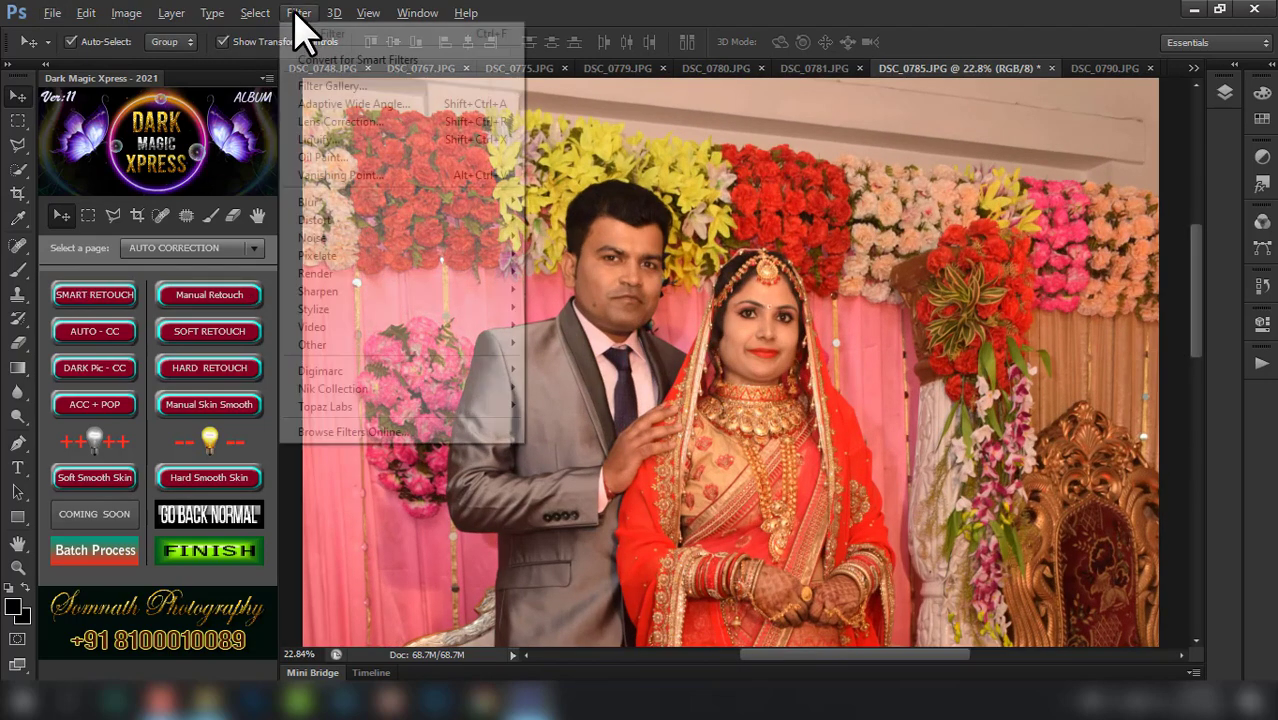
{"action": "left_click", "coordinate": [488, 58]}
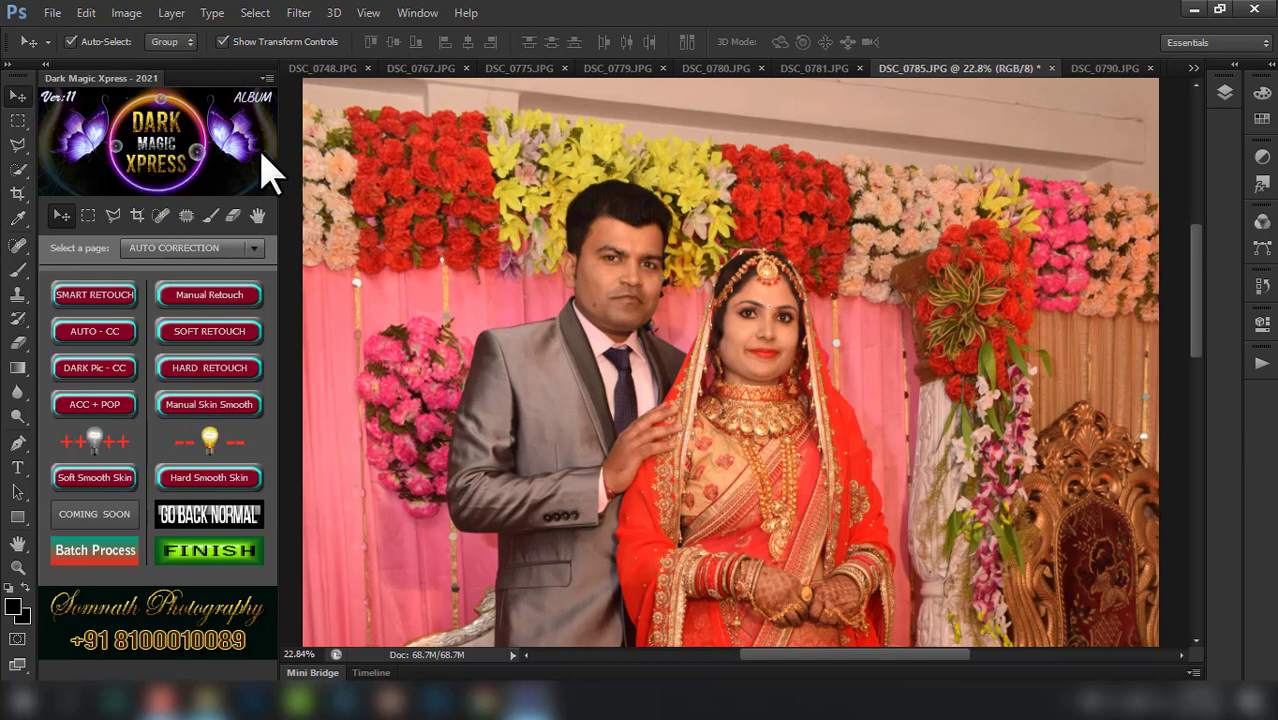
{"action": "left_click", "coordinate": [176, 405]}
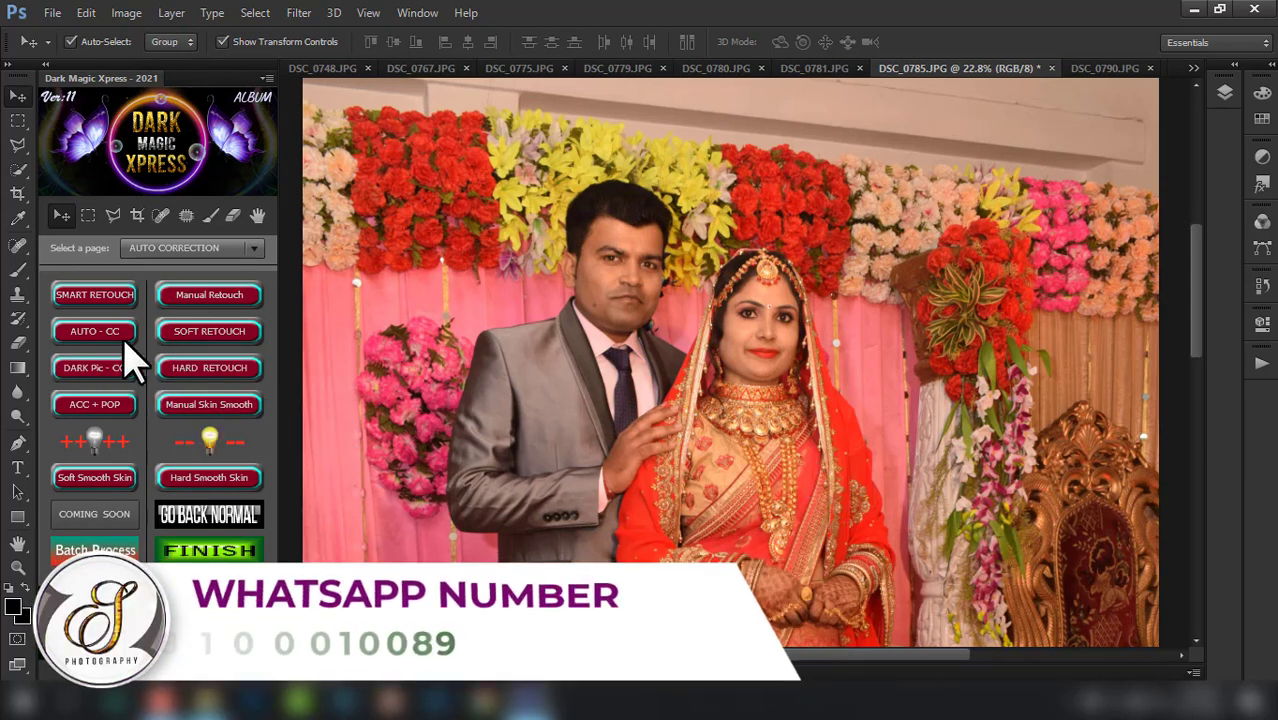
{"action": "left_click", "coordinate": [98, 333]}
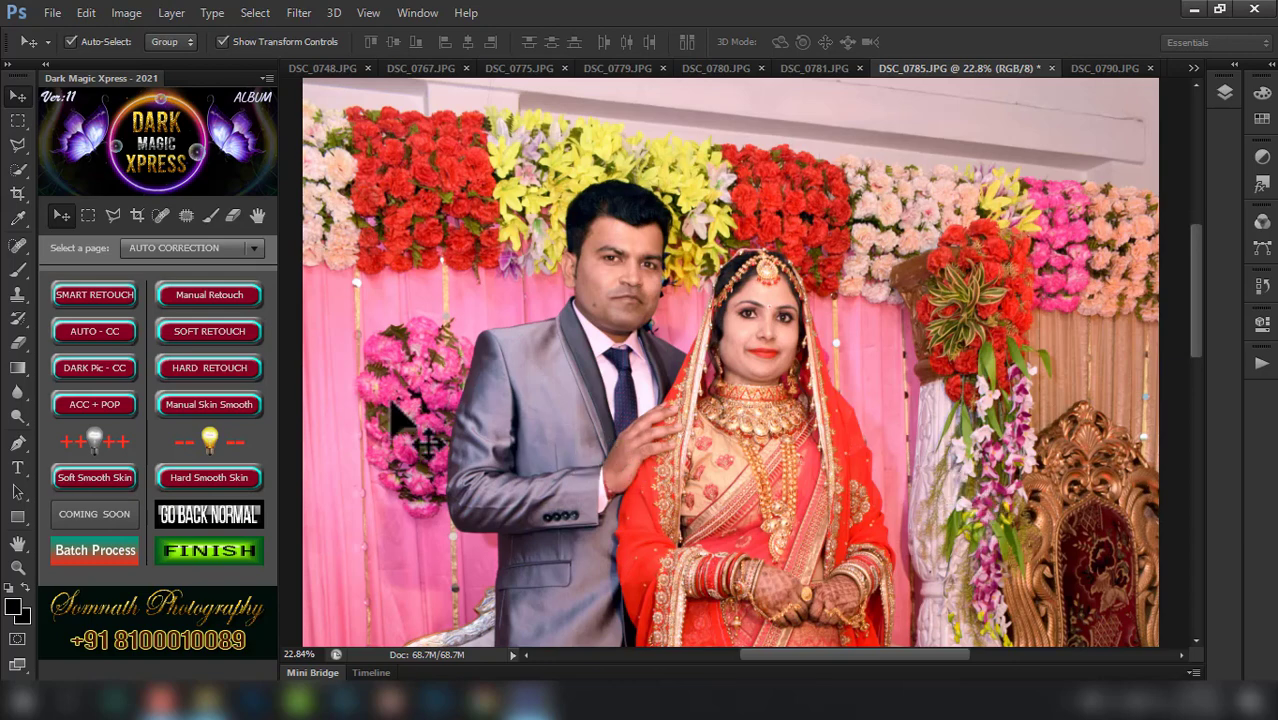
- Save DSC_0785 and DSC_0790 as maximum-quality JPEGs and close them
{"action": "left_click", "coordinate": [126, 12]}
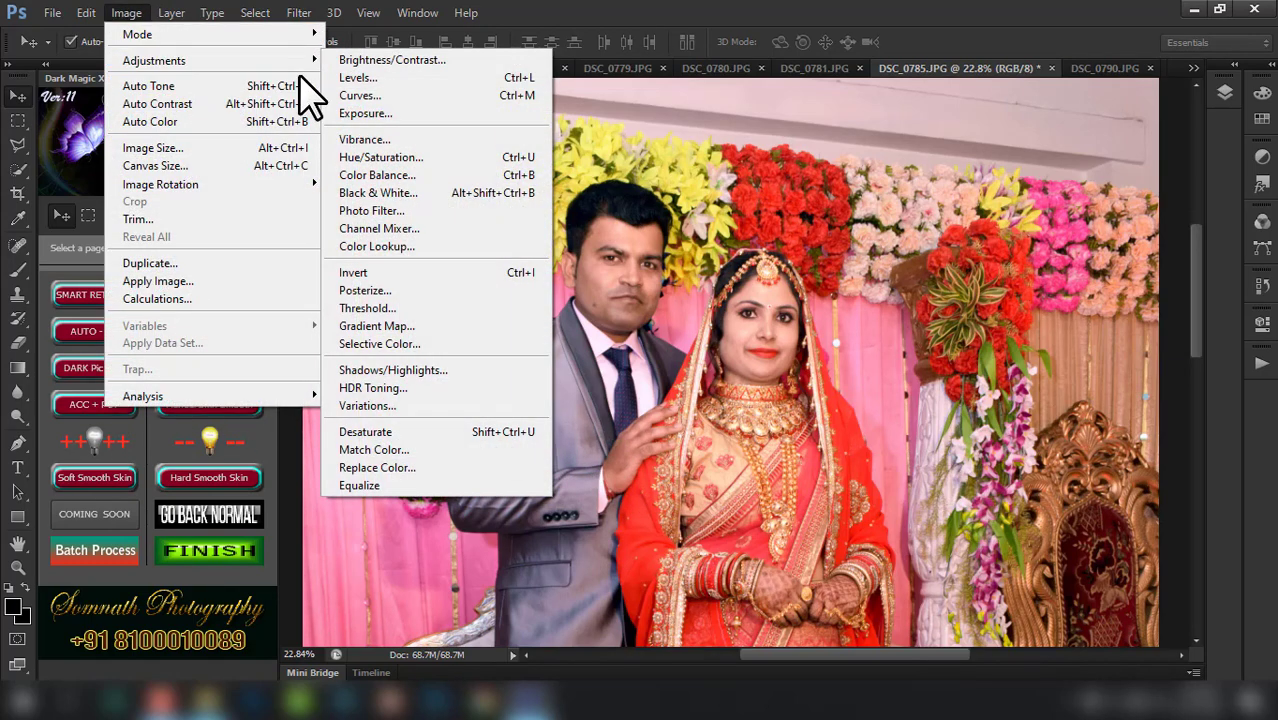
{"action": "mouse_move", "coordinate": [154, 60]}
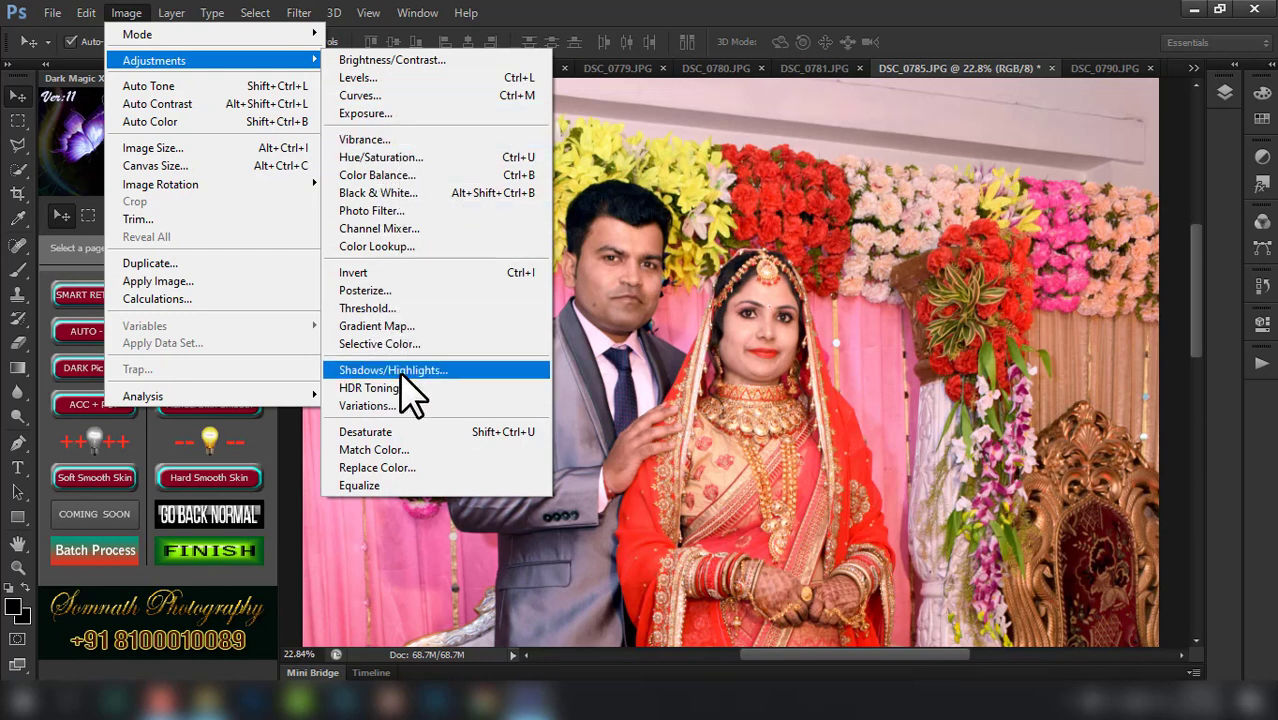
{"action": "left_click", "coordinate": [628, 6]}
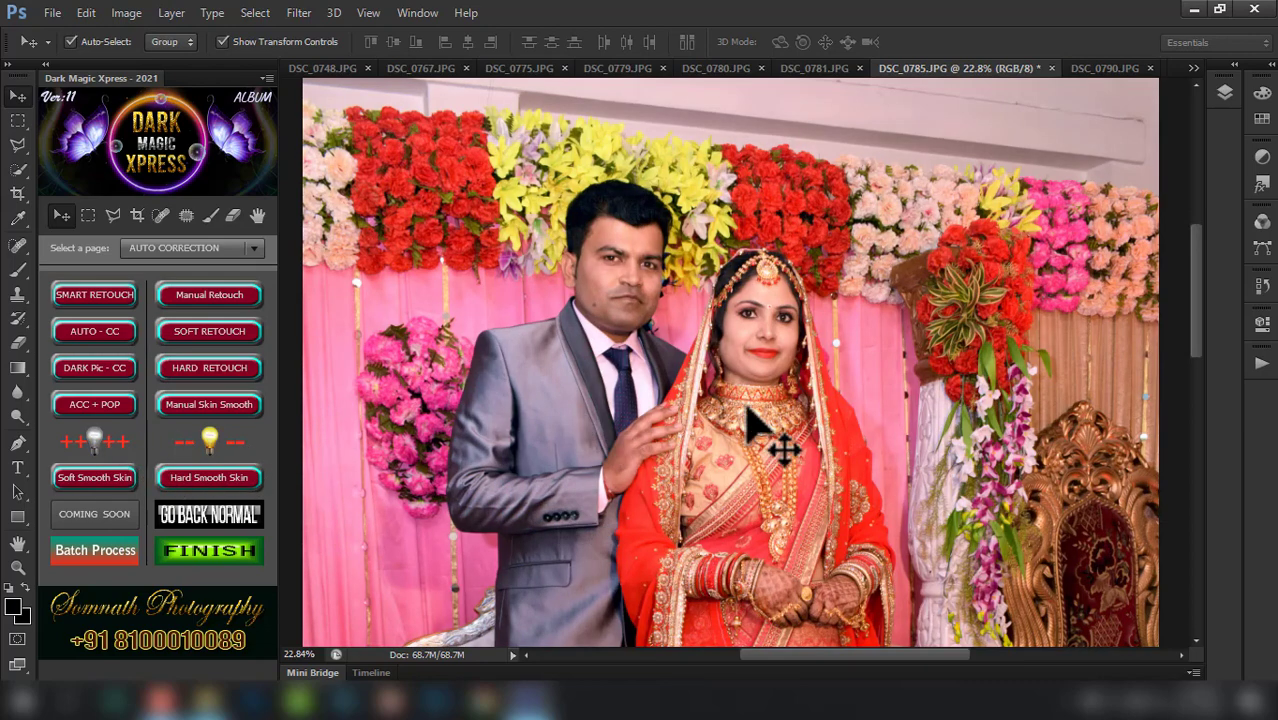
{"action": "key", "text": "ctrl+w"}
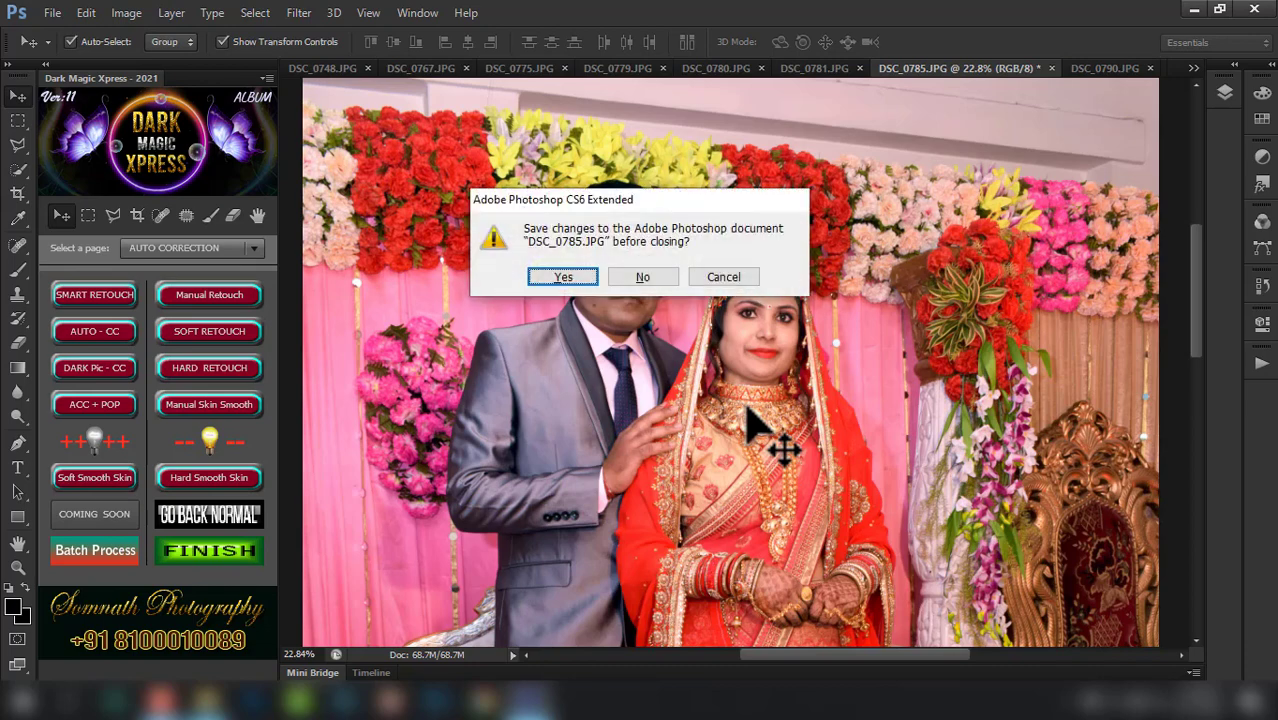
{"action": "key", "text": "Return"}
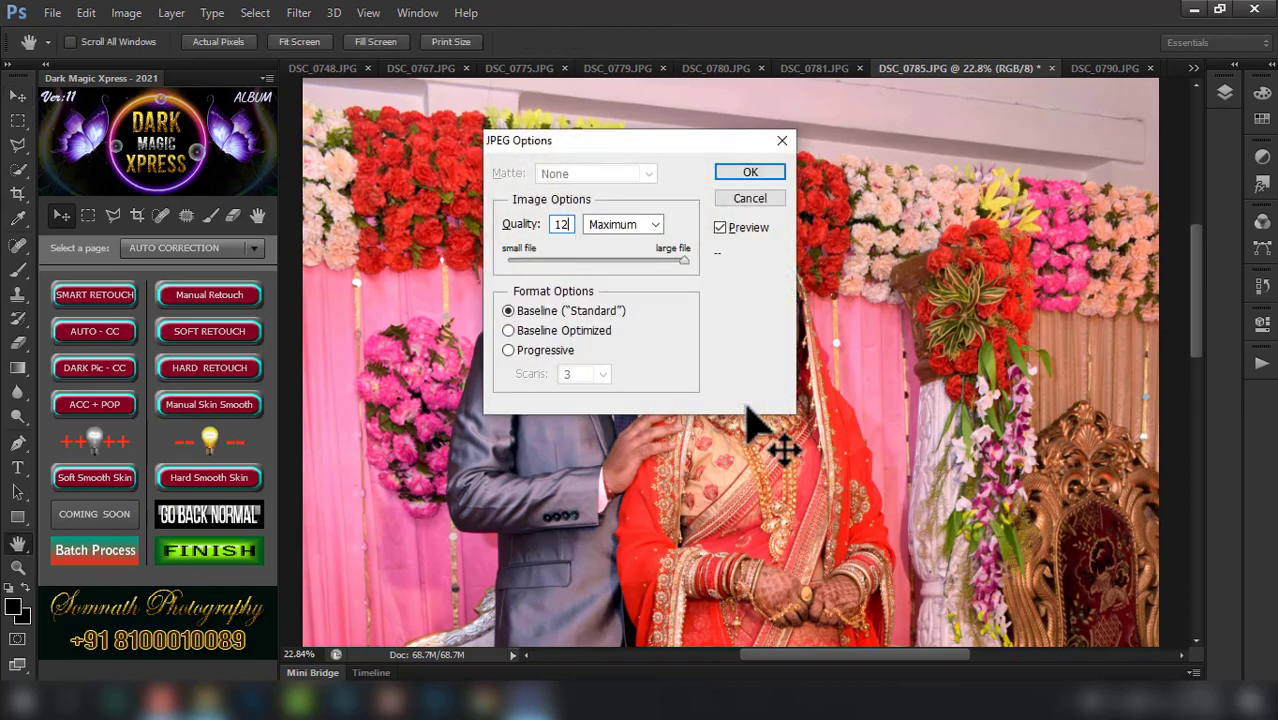
{"action": "key", "text": "Return"}
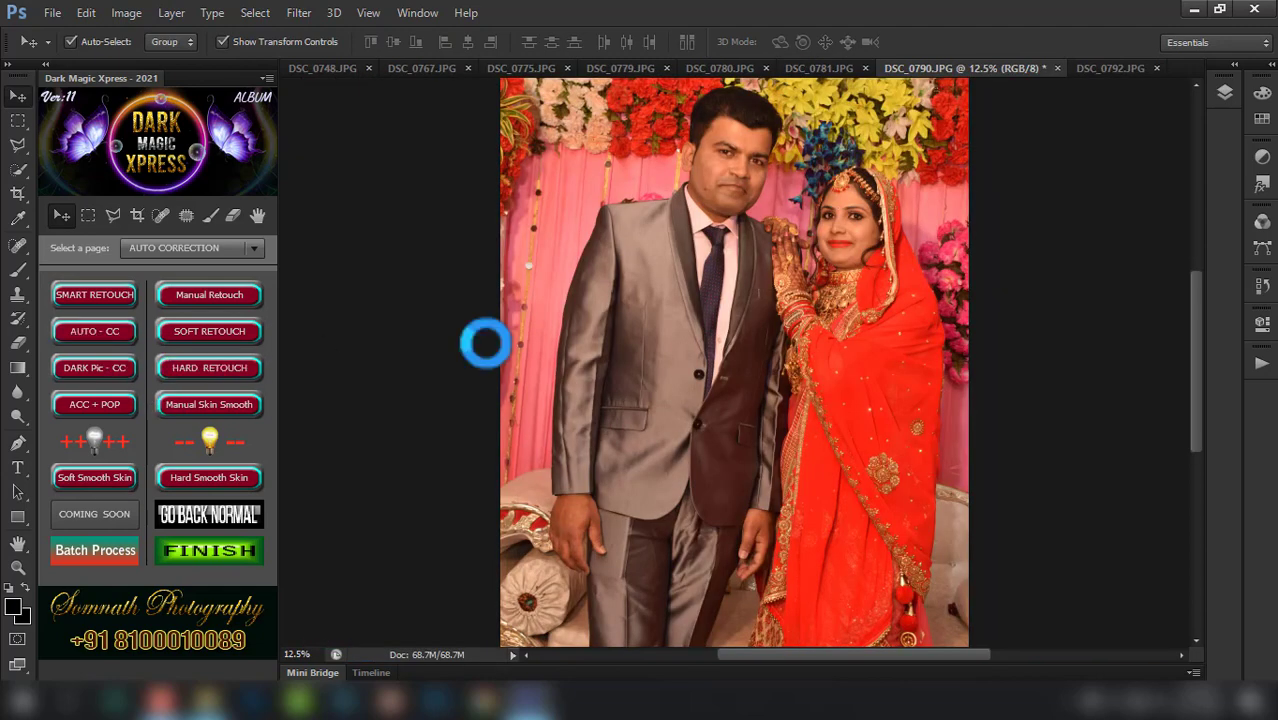
{"action": "key", "text": "Return"}
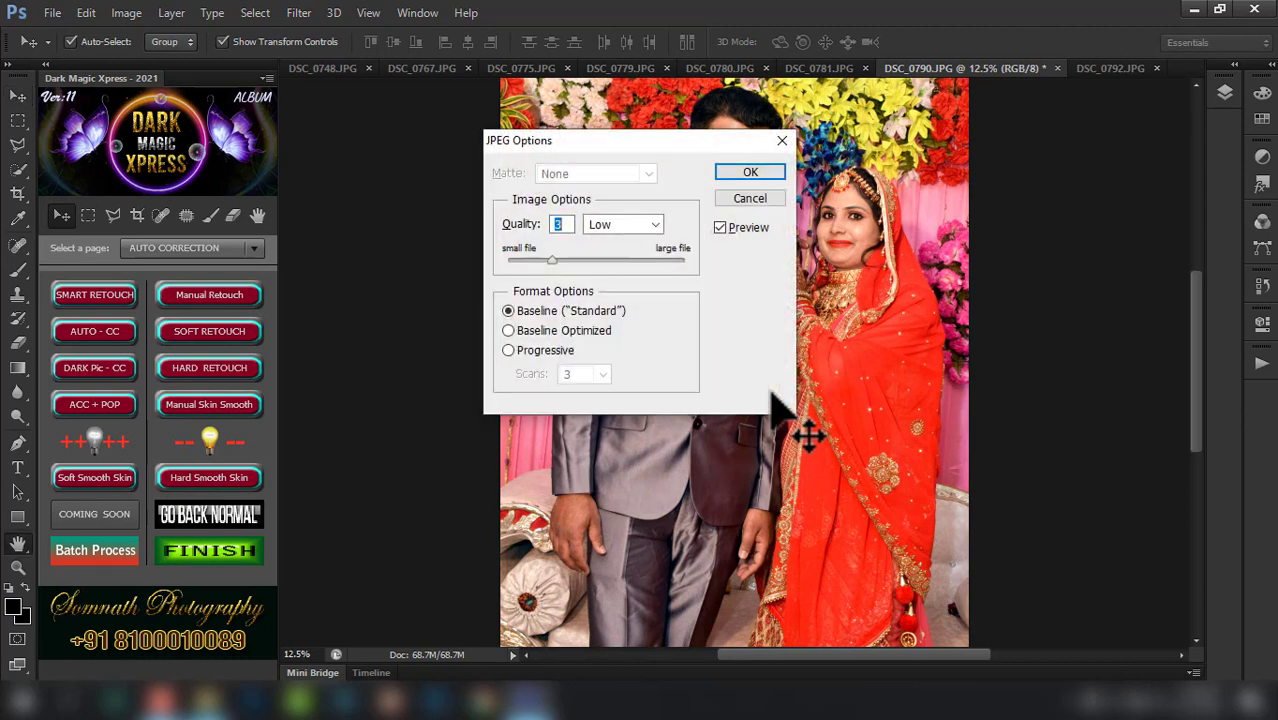
{"action": "type", "text": "23"}
{"action": "key", "text": "Return"}
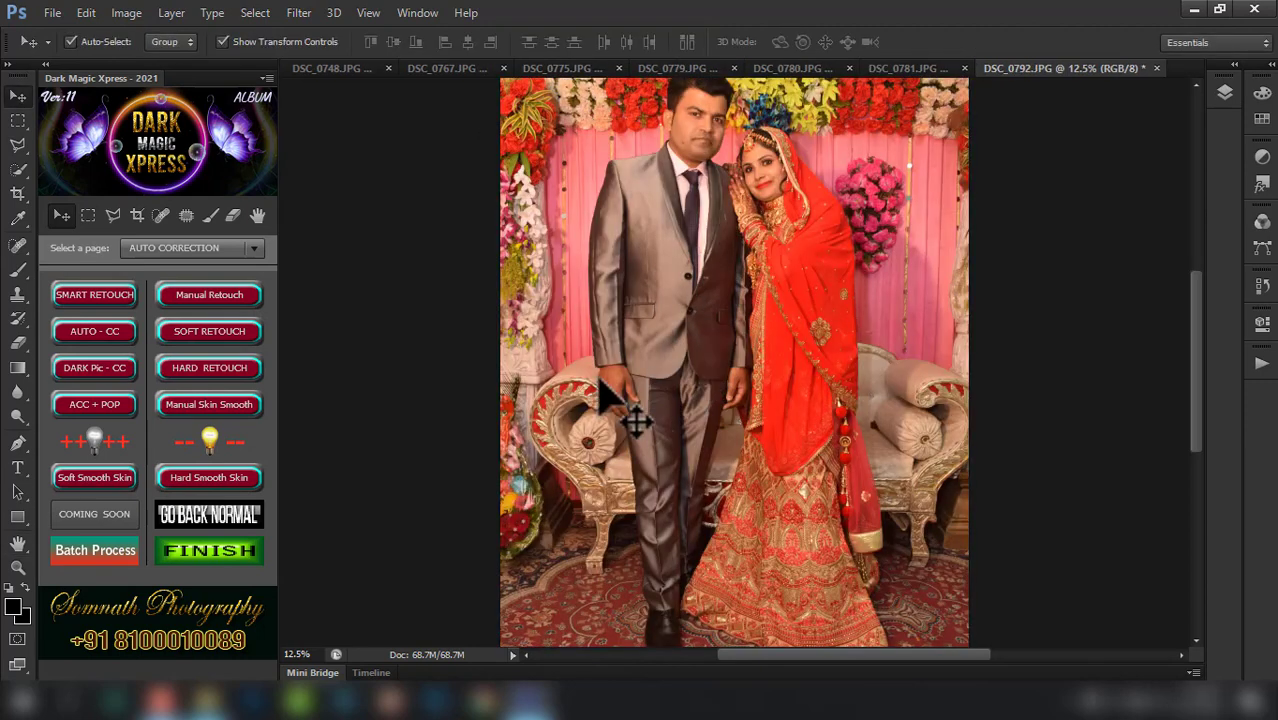
- Auto colour-correct DSC_0792 and save it as a quality-12 JPEG
{"action": "left_click", "coordinate": [110, 335]}
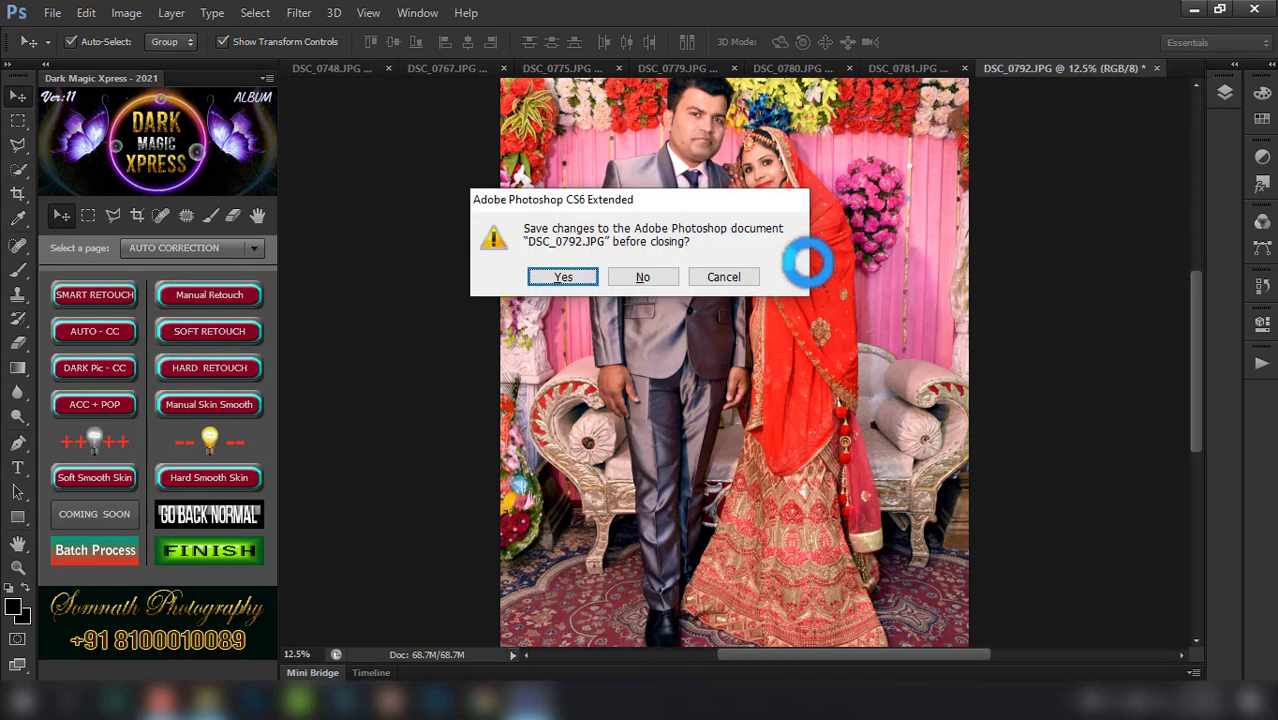
{"action": "key", "text": "Return"}
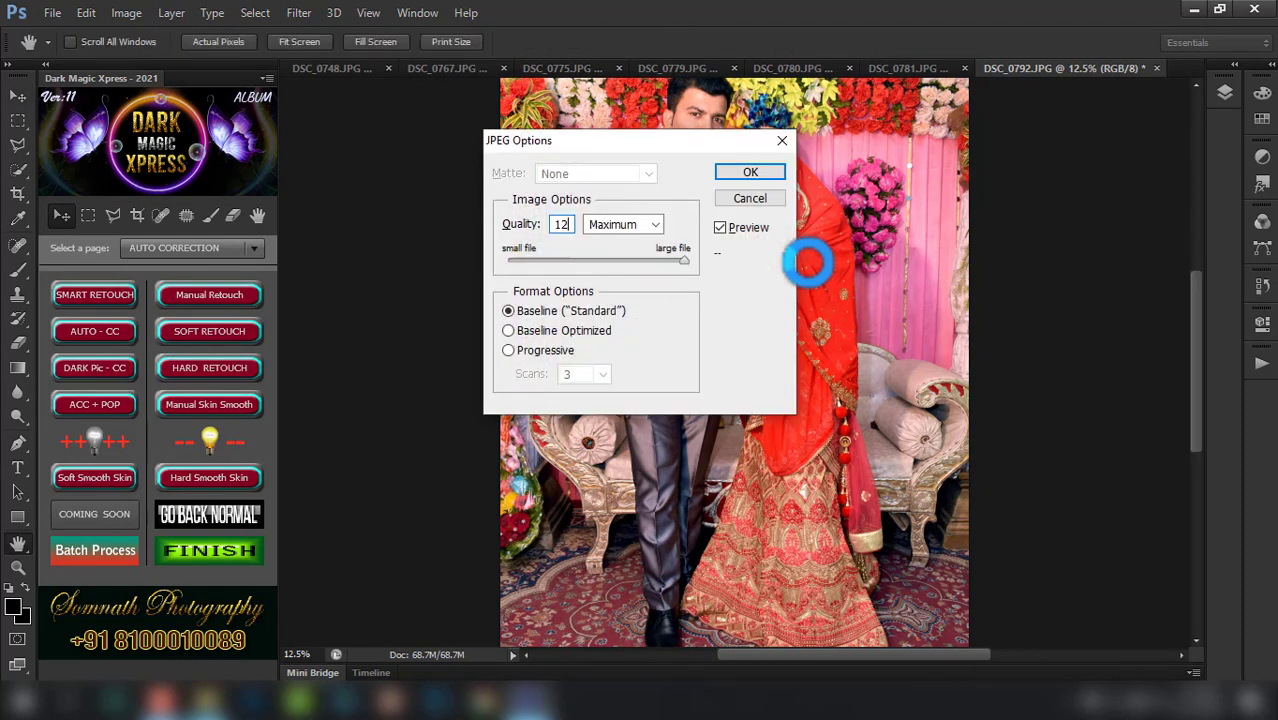
{"action": "key", "text": "Return"}
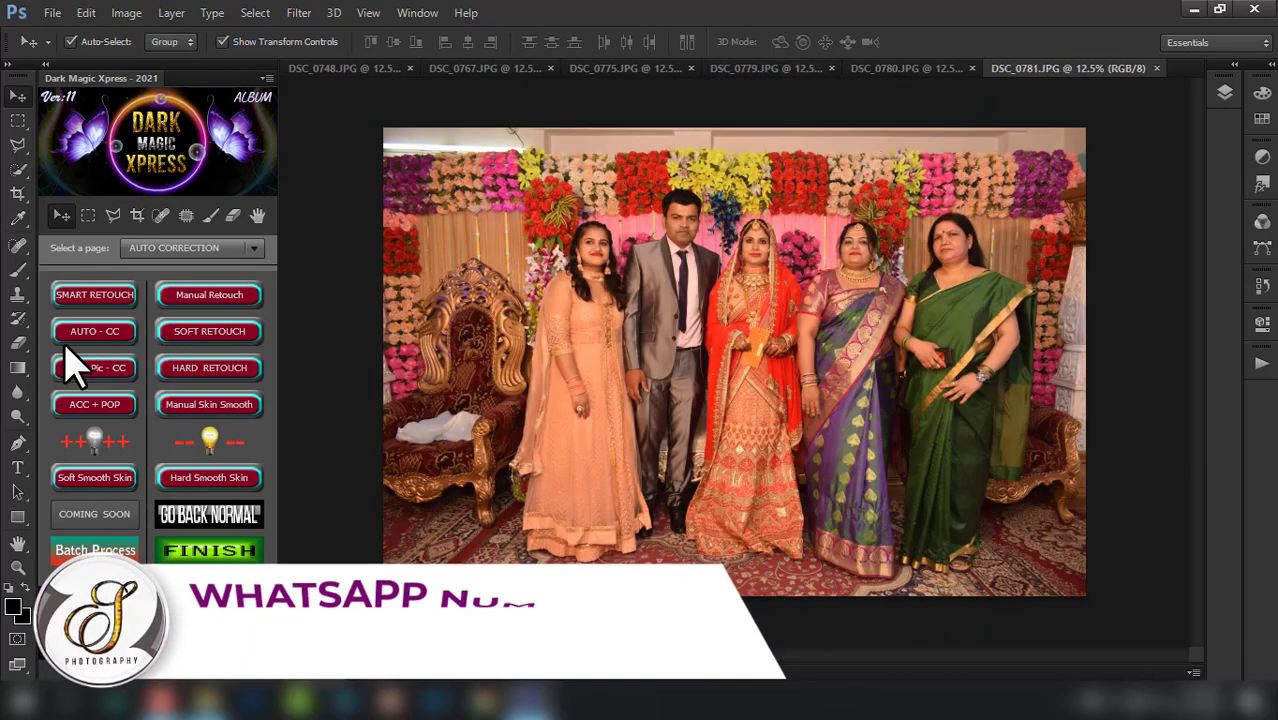
- Auto colour-correct DSC_0781, then save it at JPEG quality 12 and close it
{"action": "left_click", "coordinate": [80, 331]}
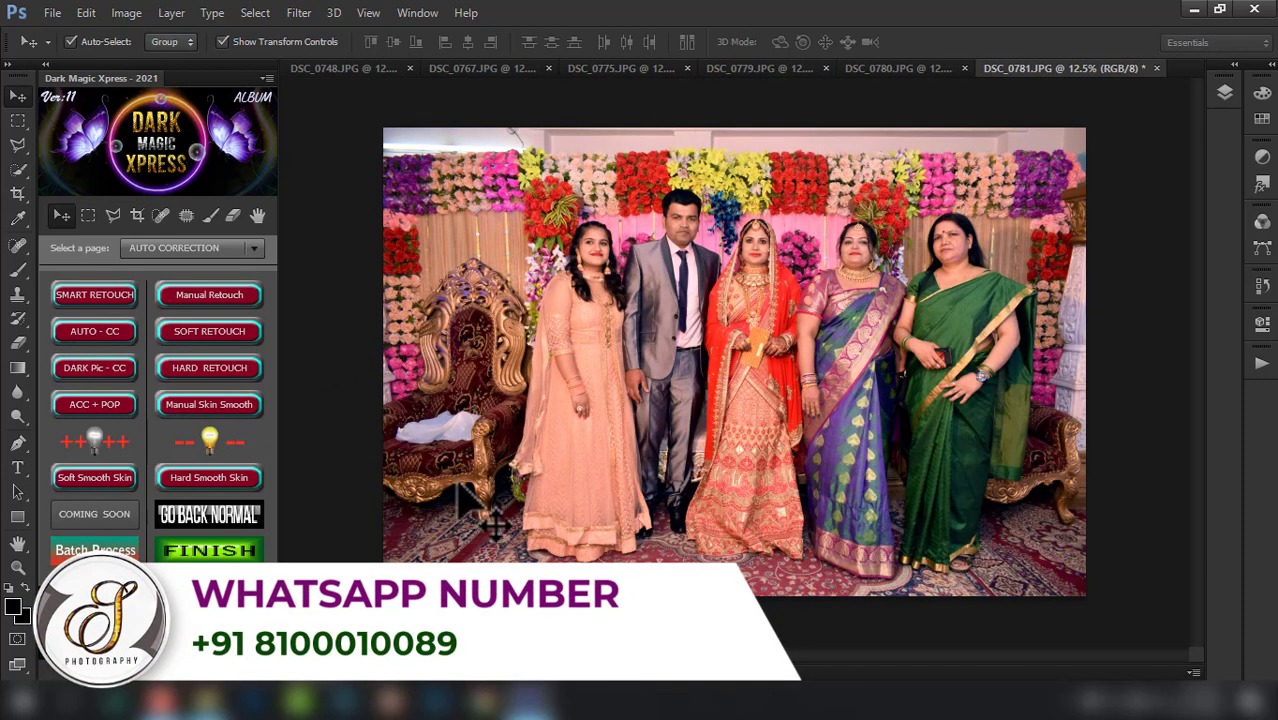
{"action": "key", "text": "ctrl+w"}
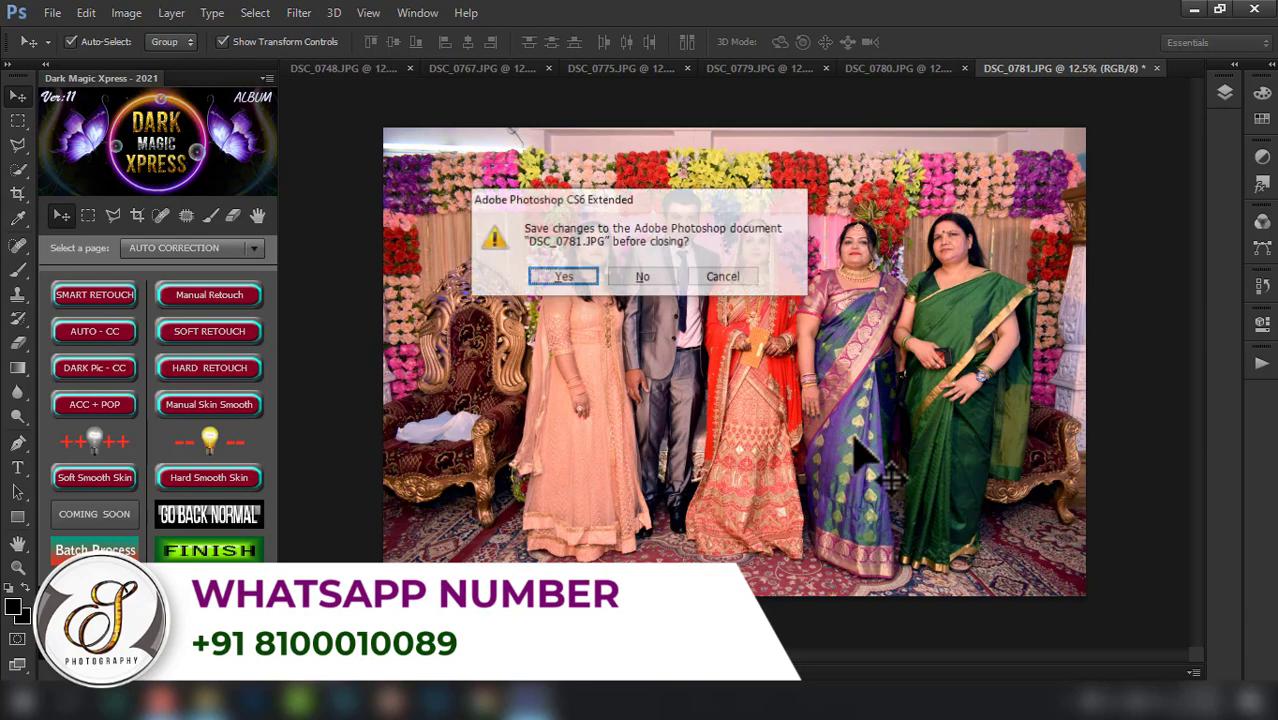
{"action": "key", "text": "Return"}
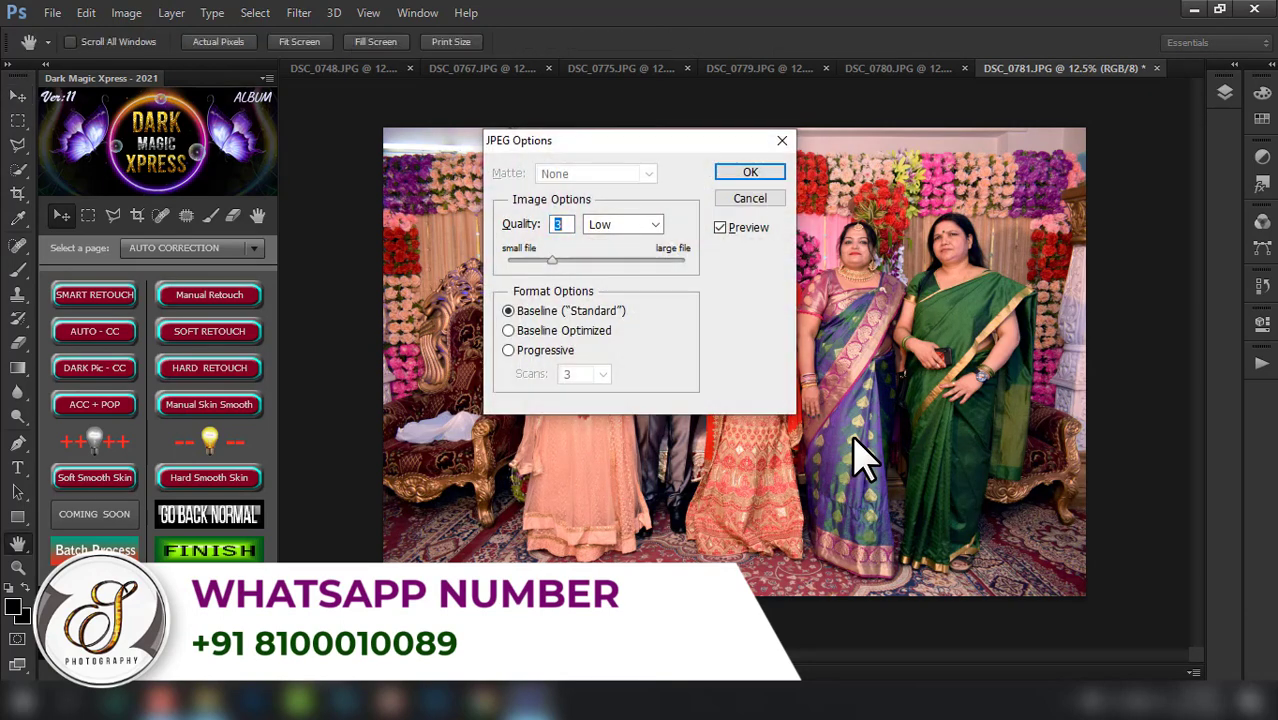
{"action": "type", "text": "2"}
{"action": "key", "text": "Return"}
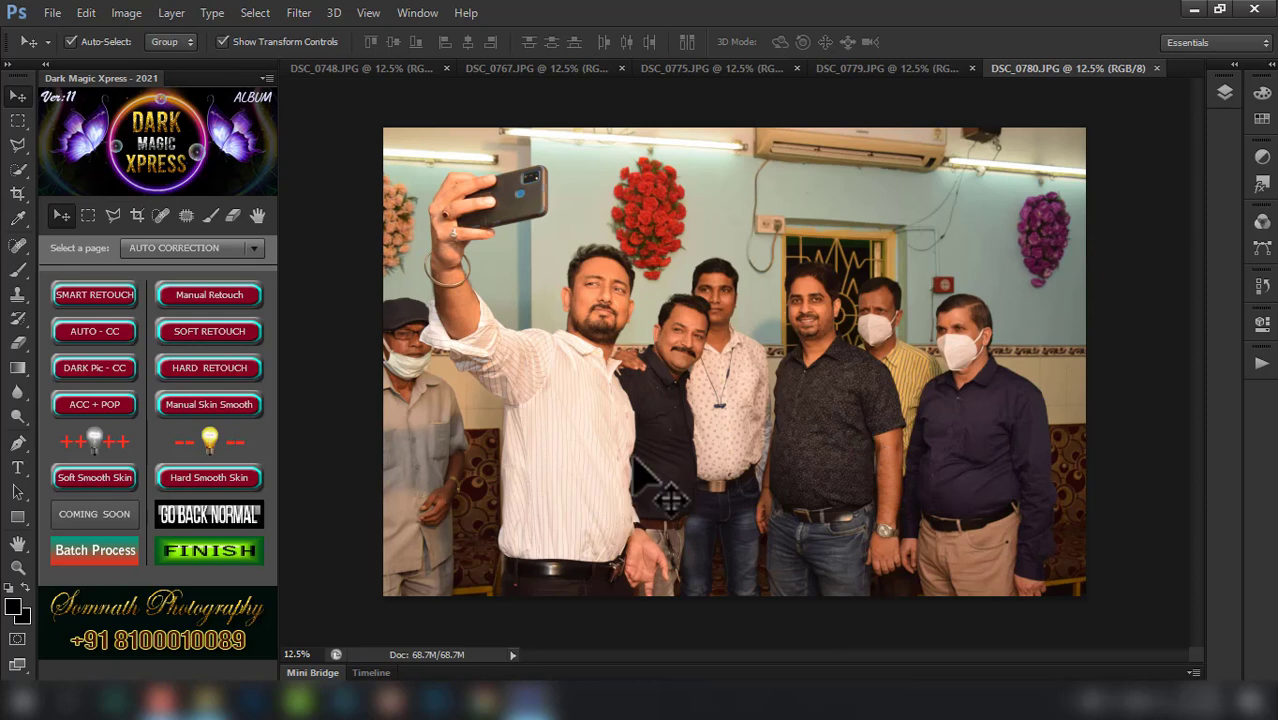
- Fit DSC_0780 in view, auto colour-correct it, and save at JPEG quality 12
{"action": "scroll", "coordinate": [632, 458], "scroll_direction": "up", "scroll_amount": 1}
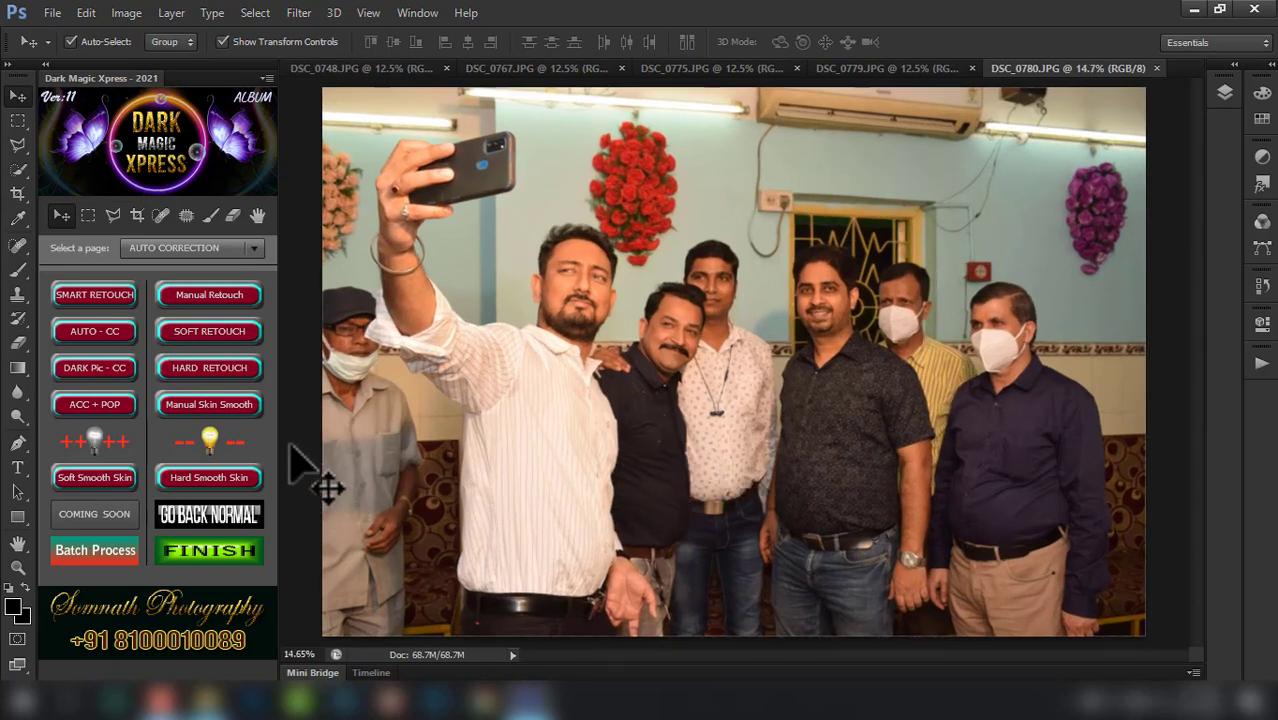
{"action": "left_click", "coordinate": [96, 332]}
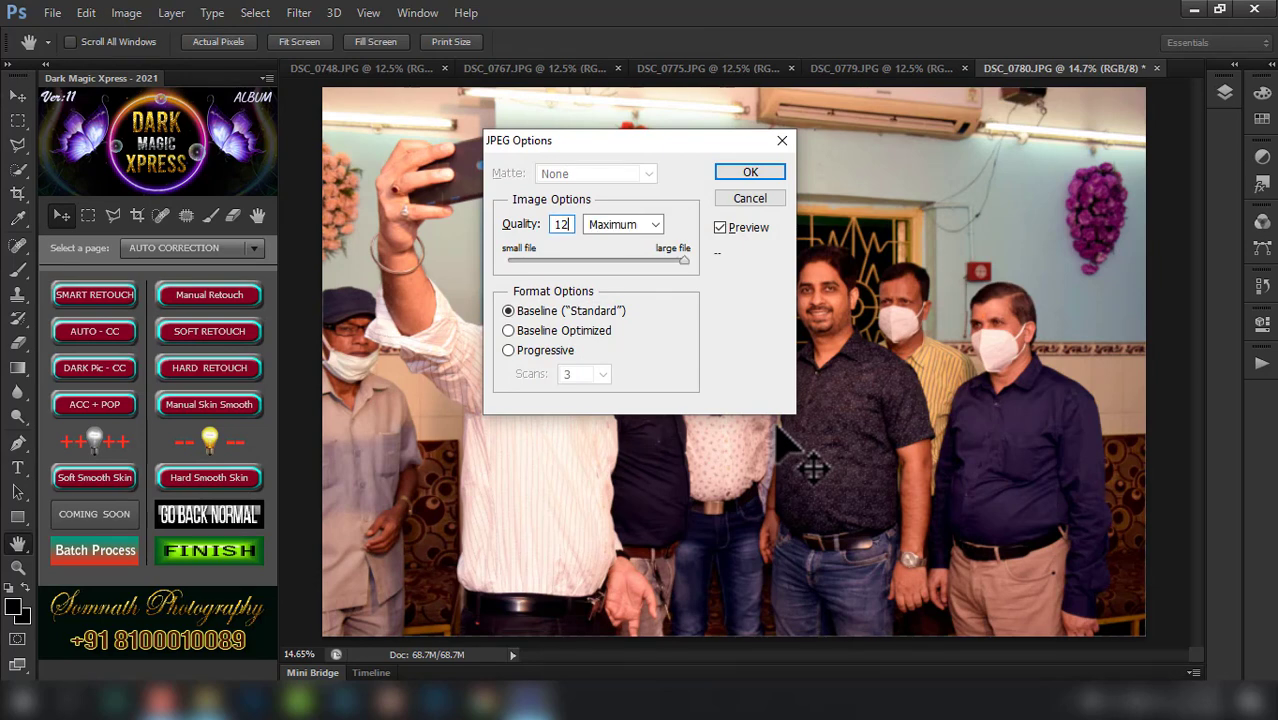
{"action": "key", "text": "Return"}
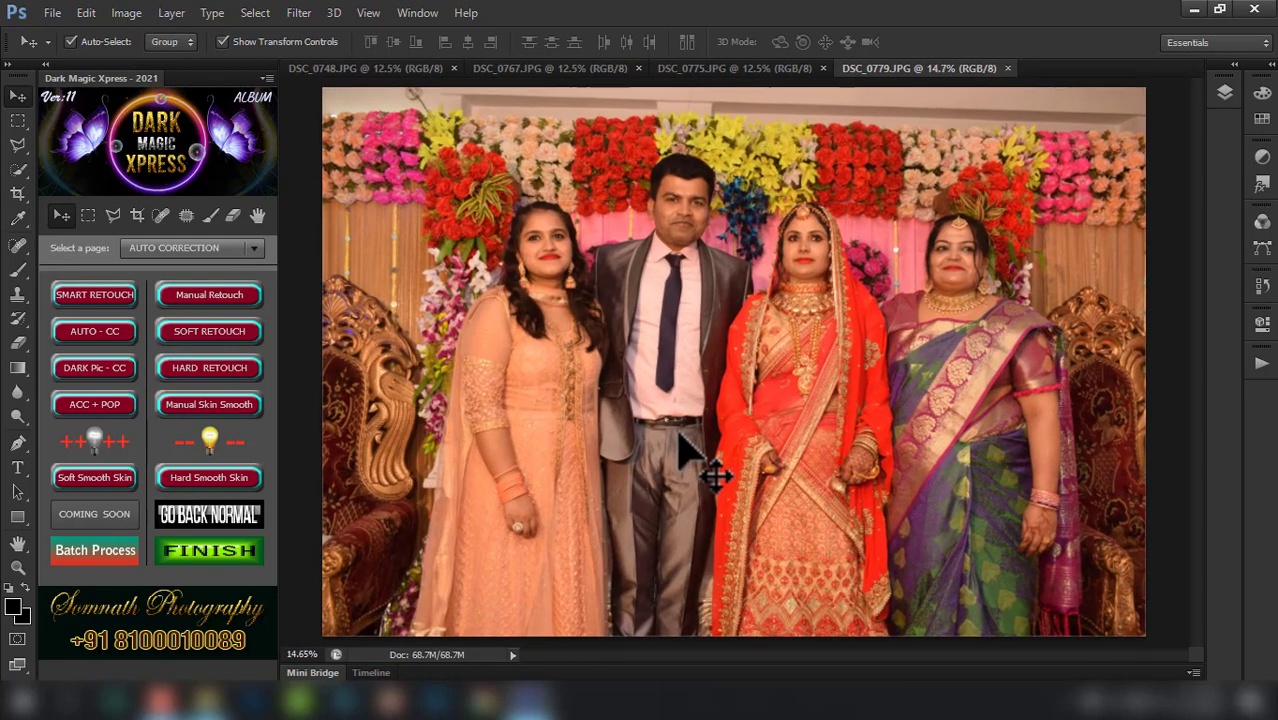
- Auto colour-correct DSC_0779, then save it as a JPEG and close it
{"action": "left_click", "coordinate": [111, 330]}
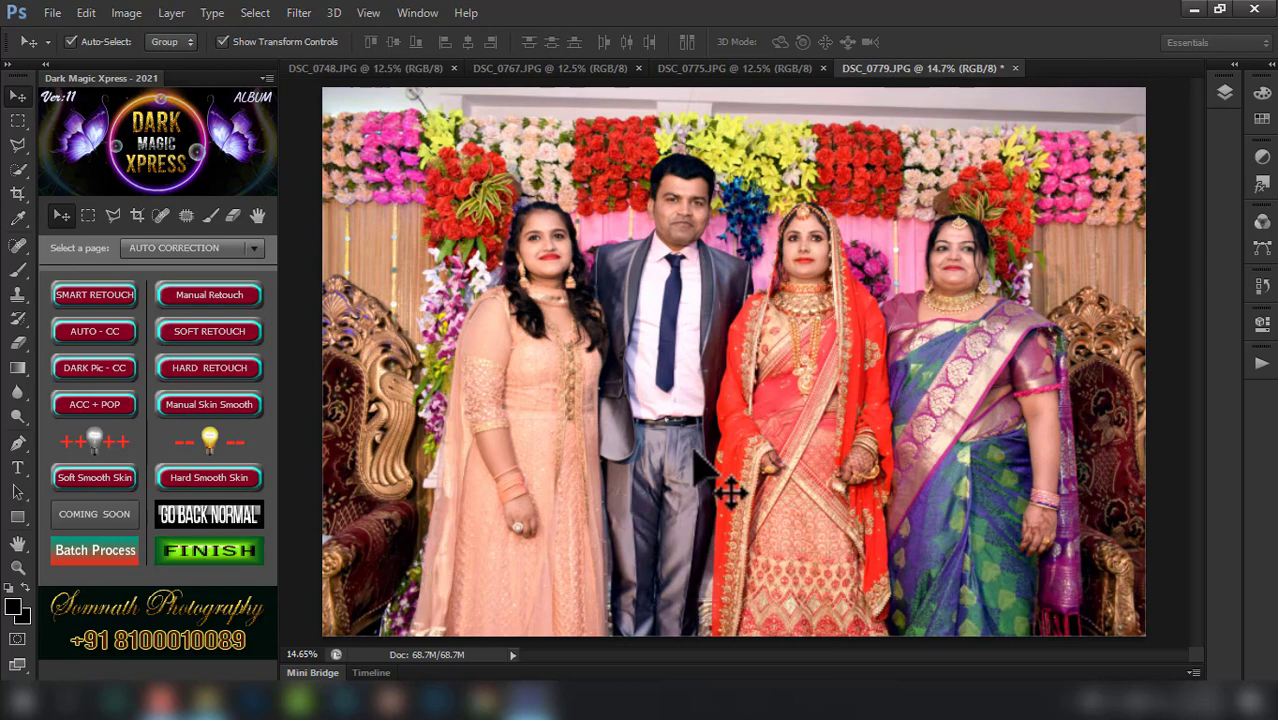
{"action": "key", "text": "ctrl+w"}
{"action": "left_click", "coordinate": [66, 366]}
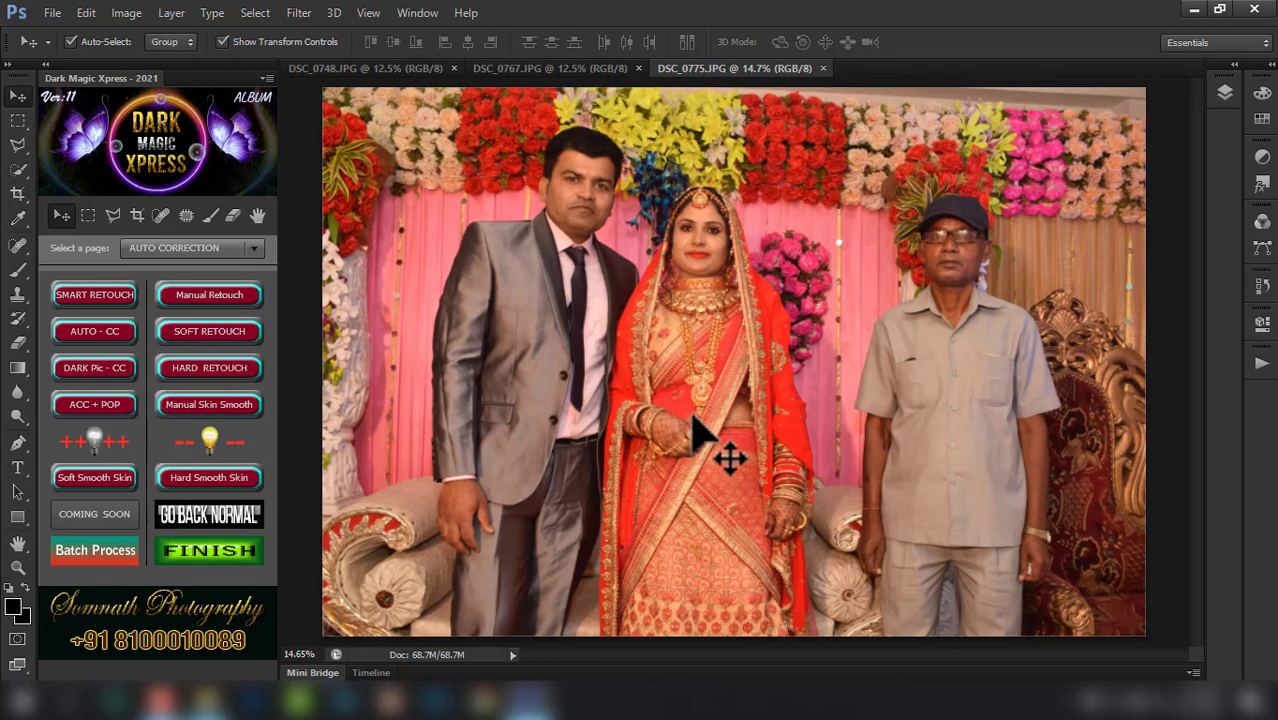
- Save DSC_0775 as a JPEG with the default options and close it
{"action": "key", "text": "ctrl+w"}
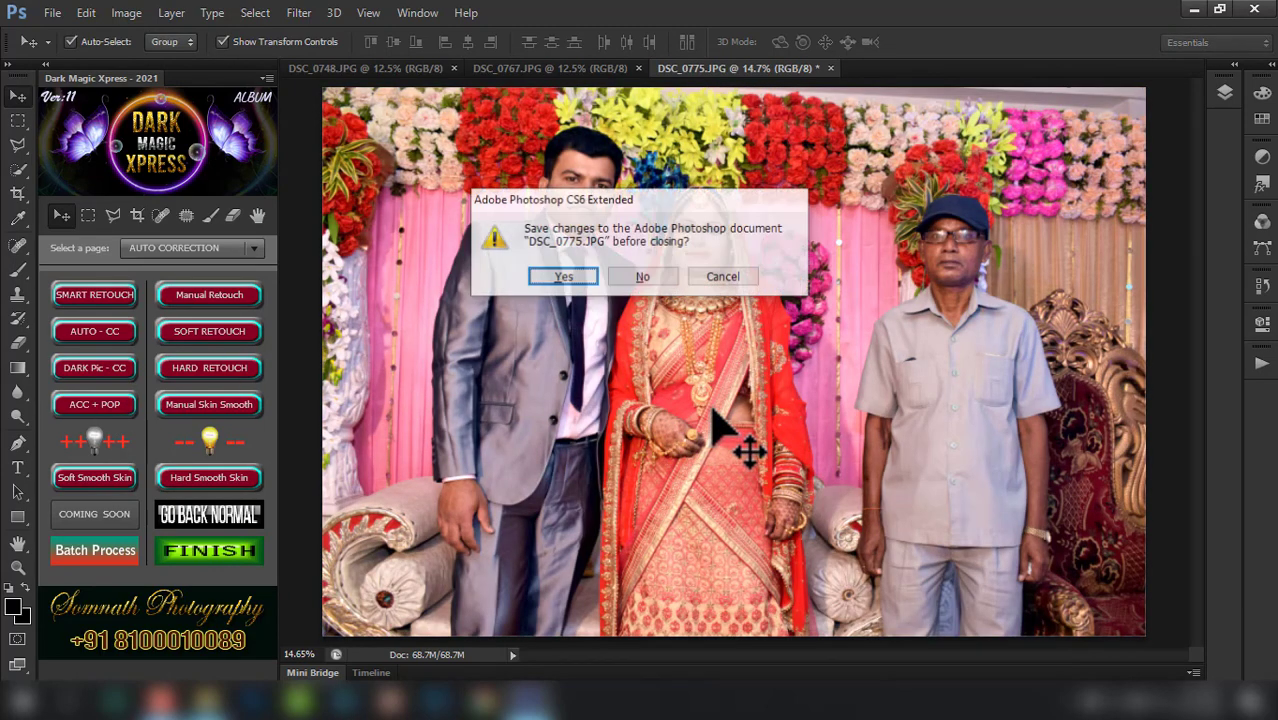
{"action": "key", "text": "Return"}
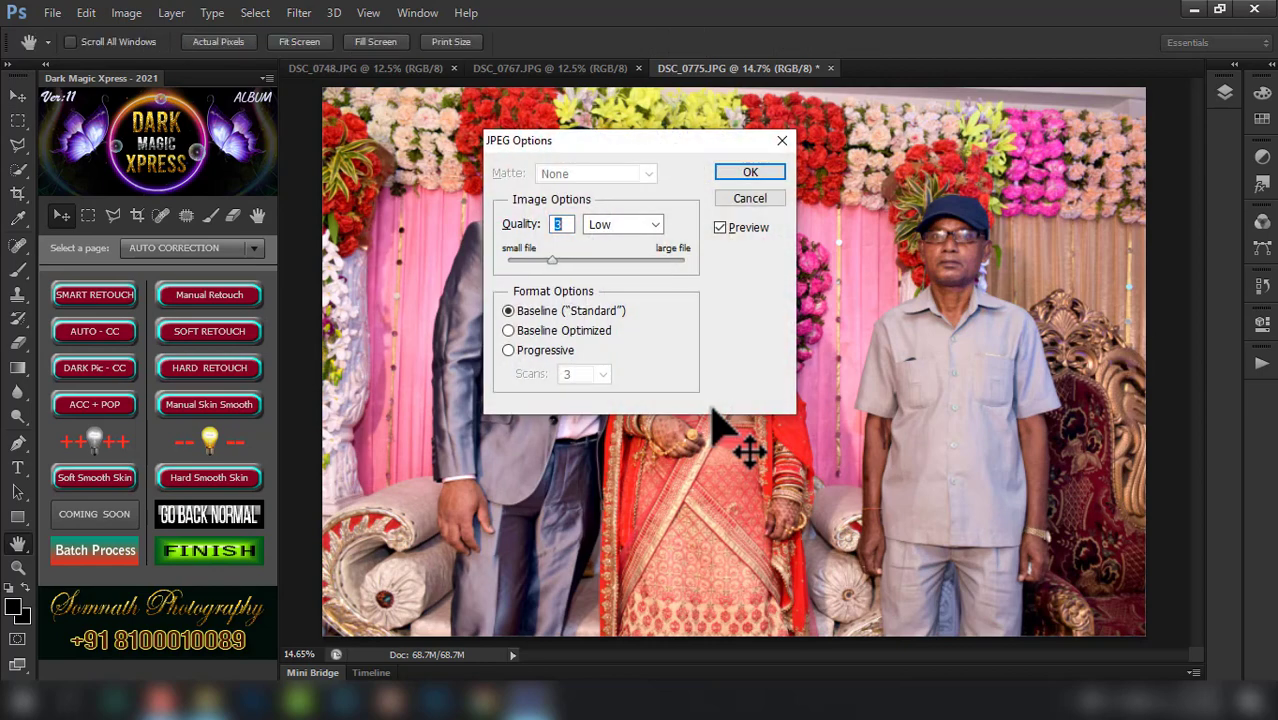
{"action": "key", "text": "Return"}
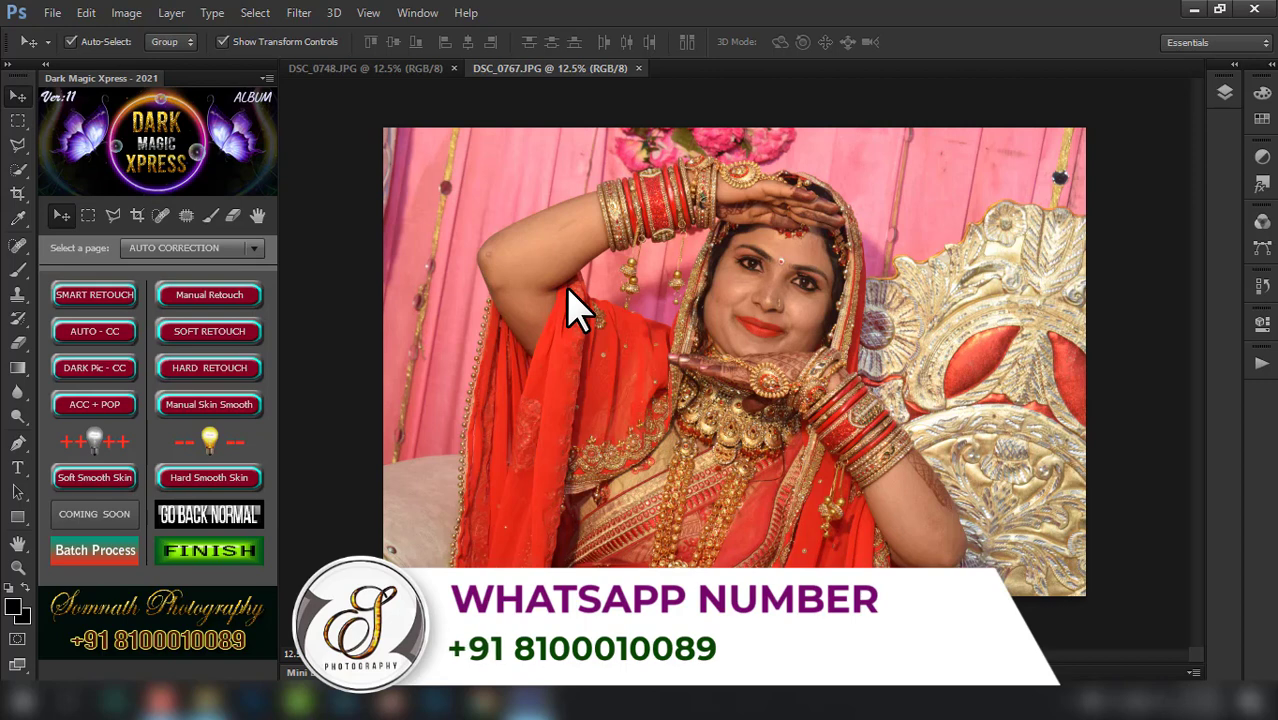
- Fit DSC_0767 on screen, auto colour-correct it and brighten it with the ++ bulb
{"action": "key", "text": "ctrl+0"}
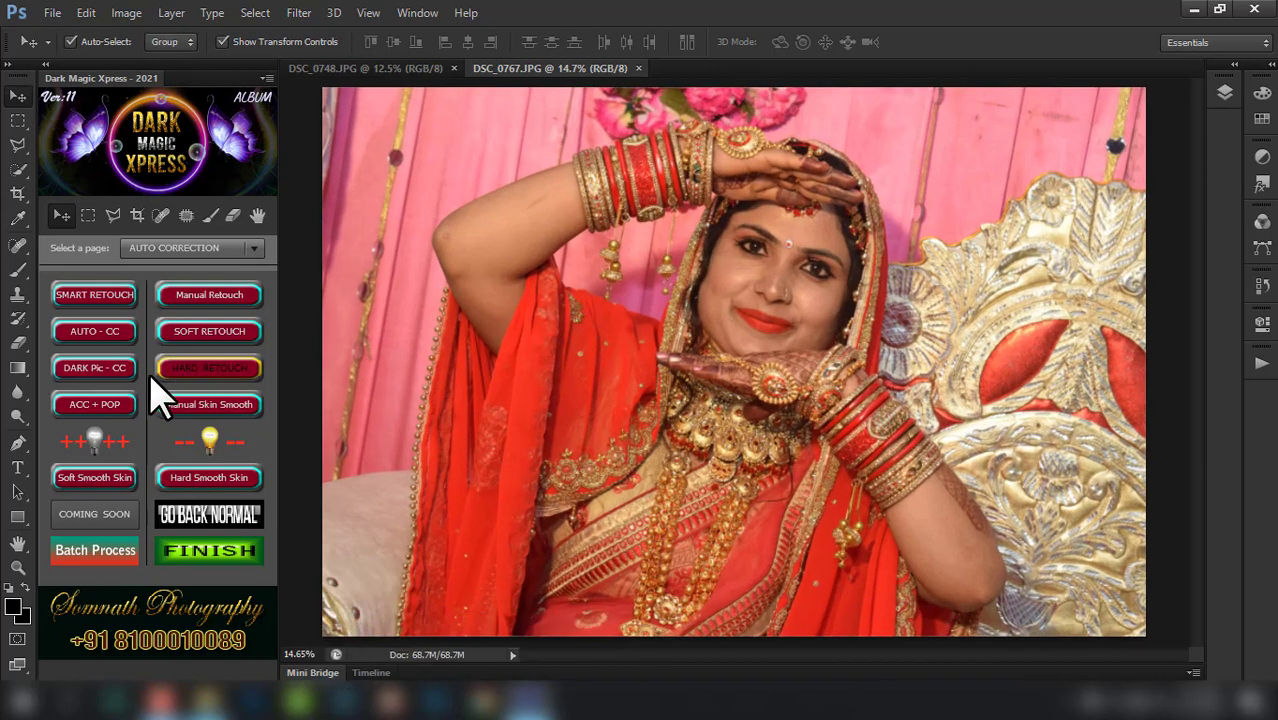
{"action": "left_click", "coordinate": [100, 331]}
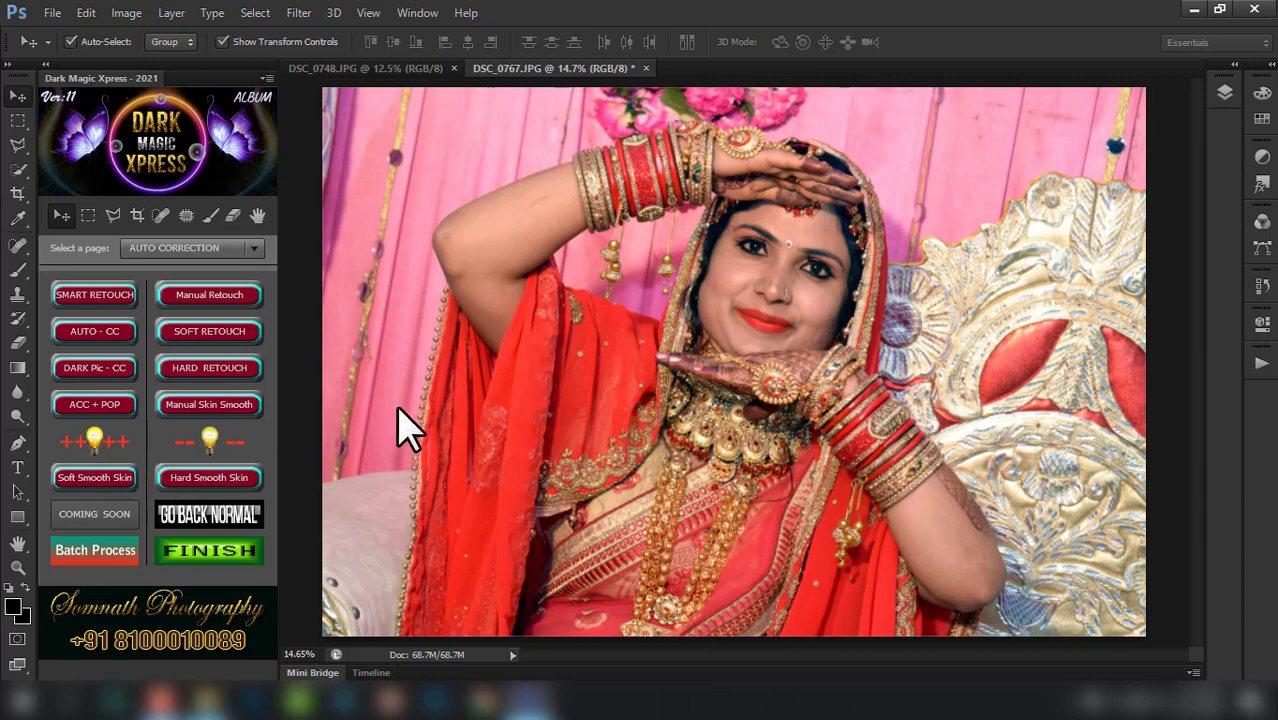
{"action": "left_click", "coordinate": [110, 455]}
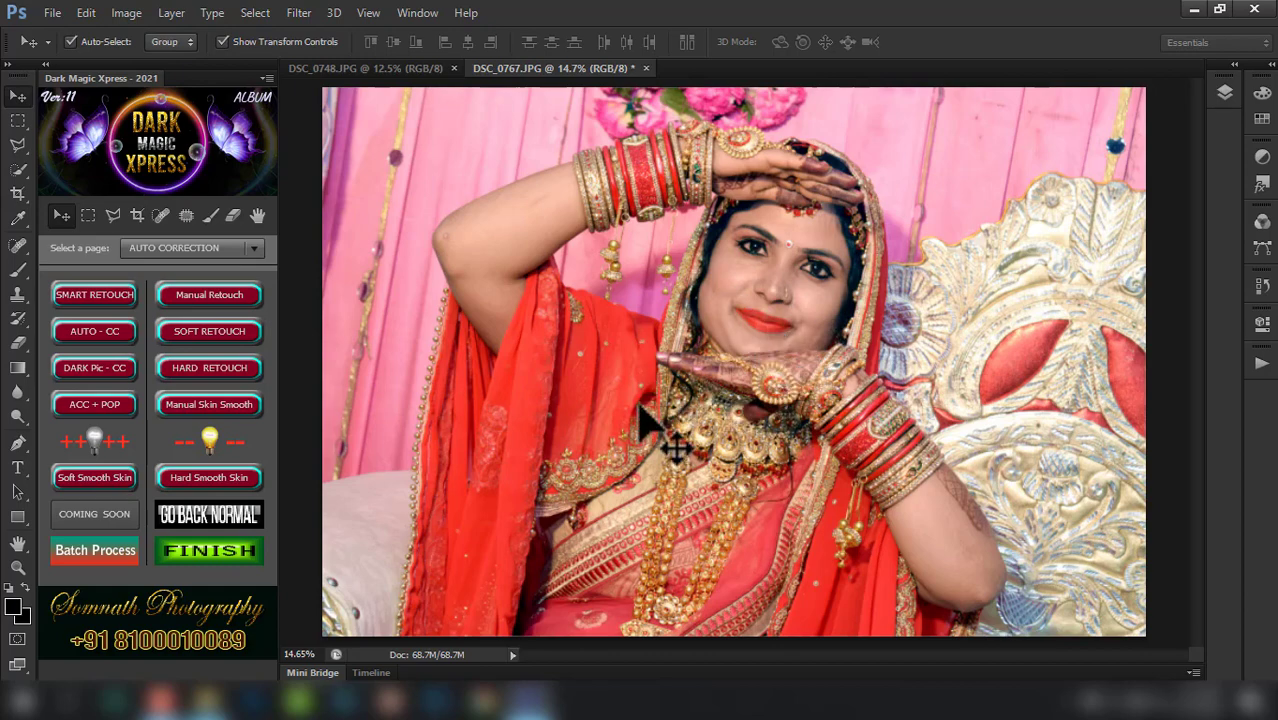
- Save DSC_0767 as a Maximum quality (12) JPEG and close it
{"action": "key", "text": "ctrl+w"}
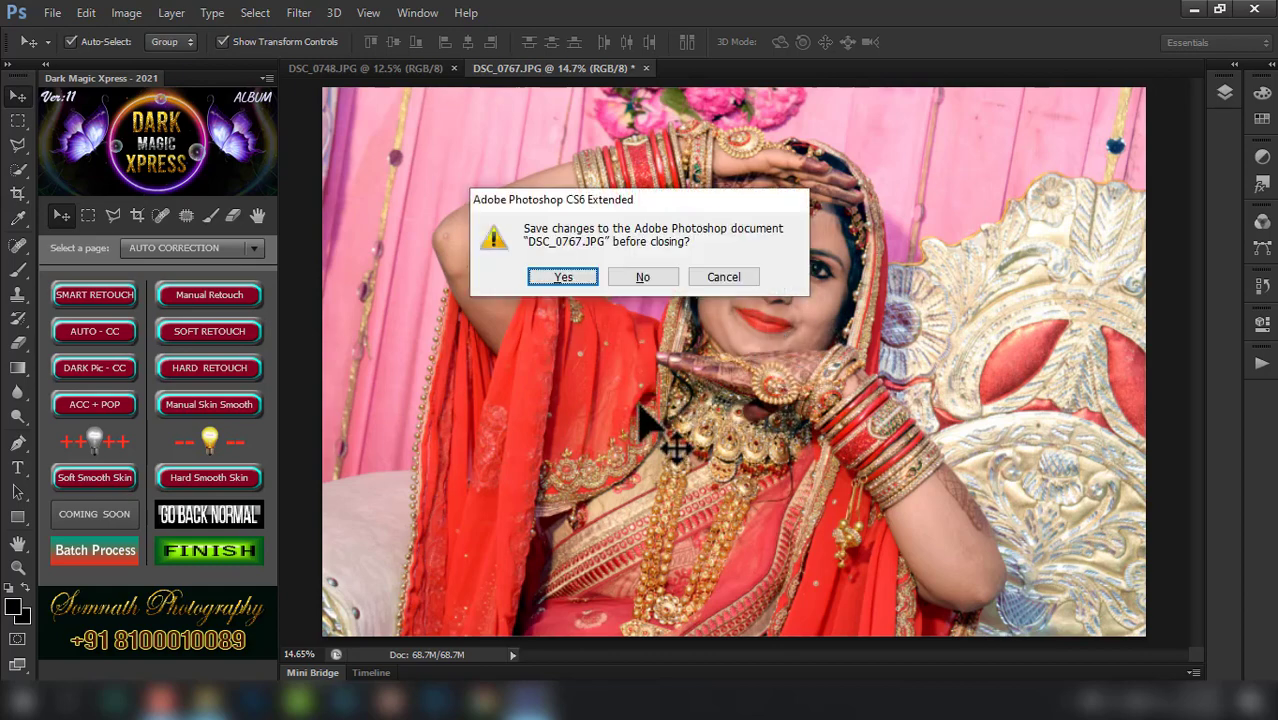
{"action": "key", "text": "space"}
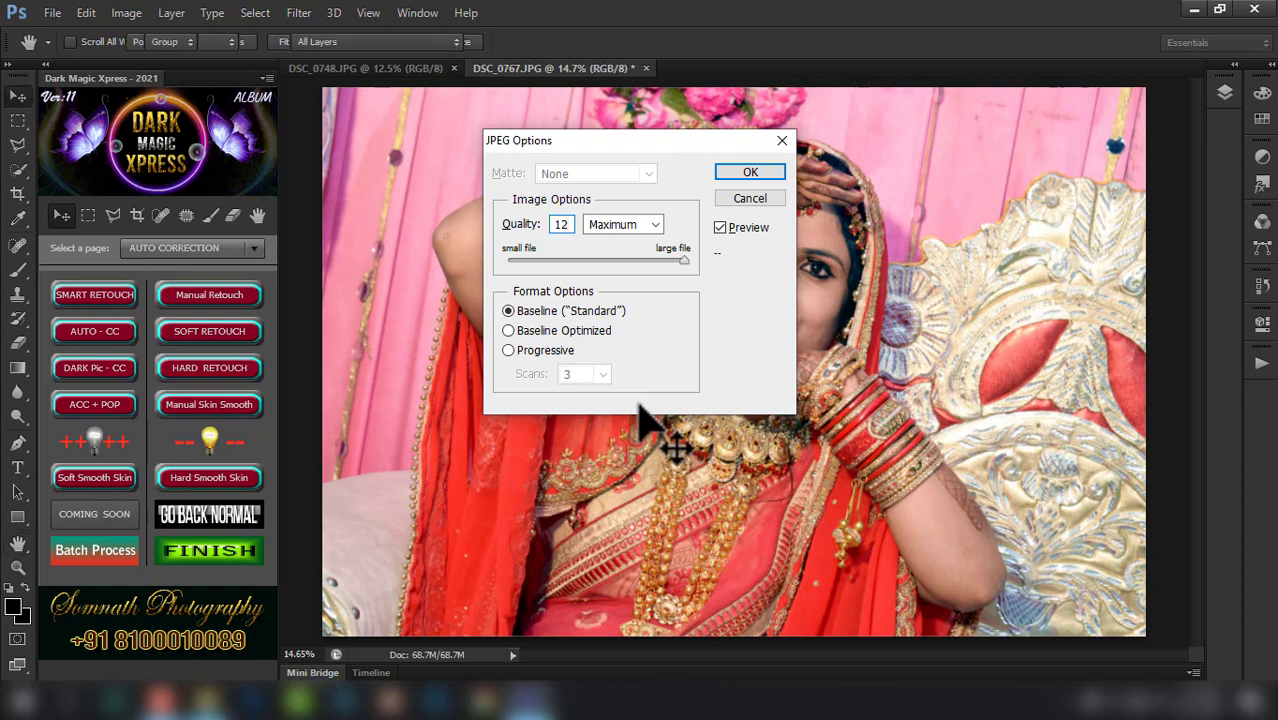
{"action": "key", "text": "Return"}
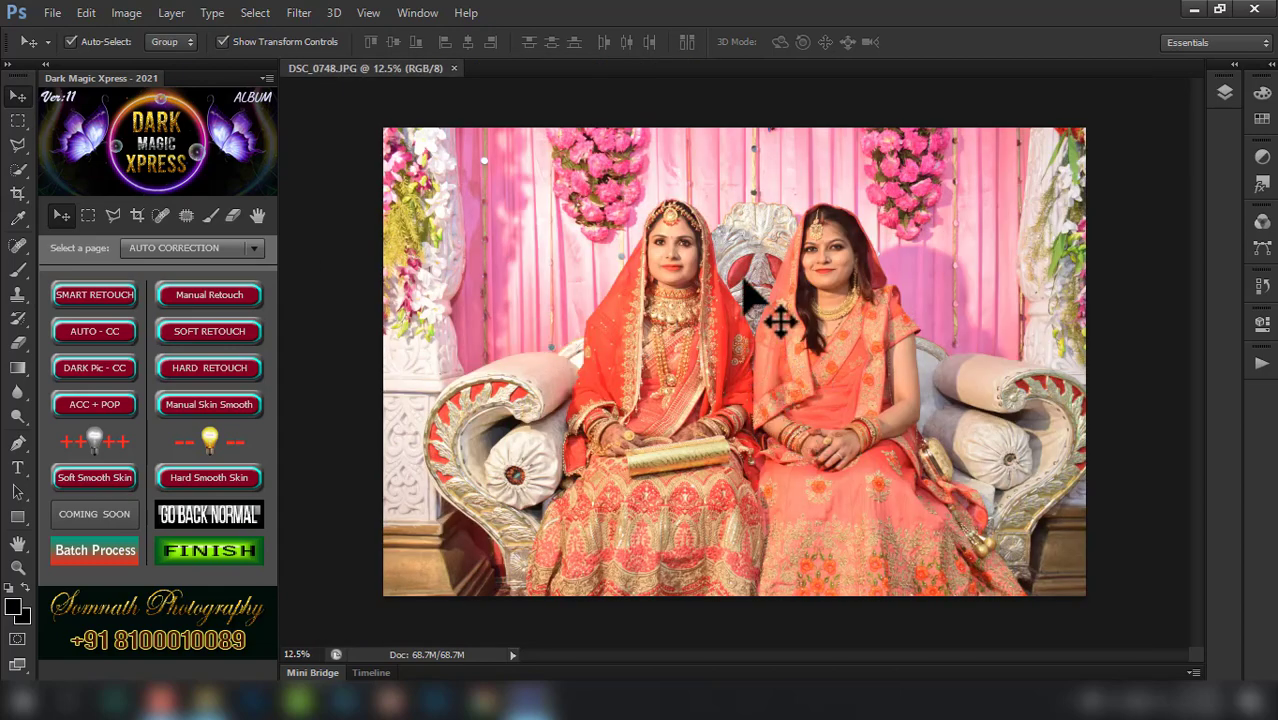
- Fit DSC_0748 on screen, auto colour-correct it, darken it slightly, and show the panel's page list
{"action": "key", "text": "ctrl+0"}
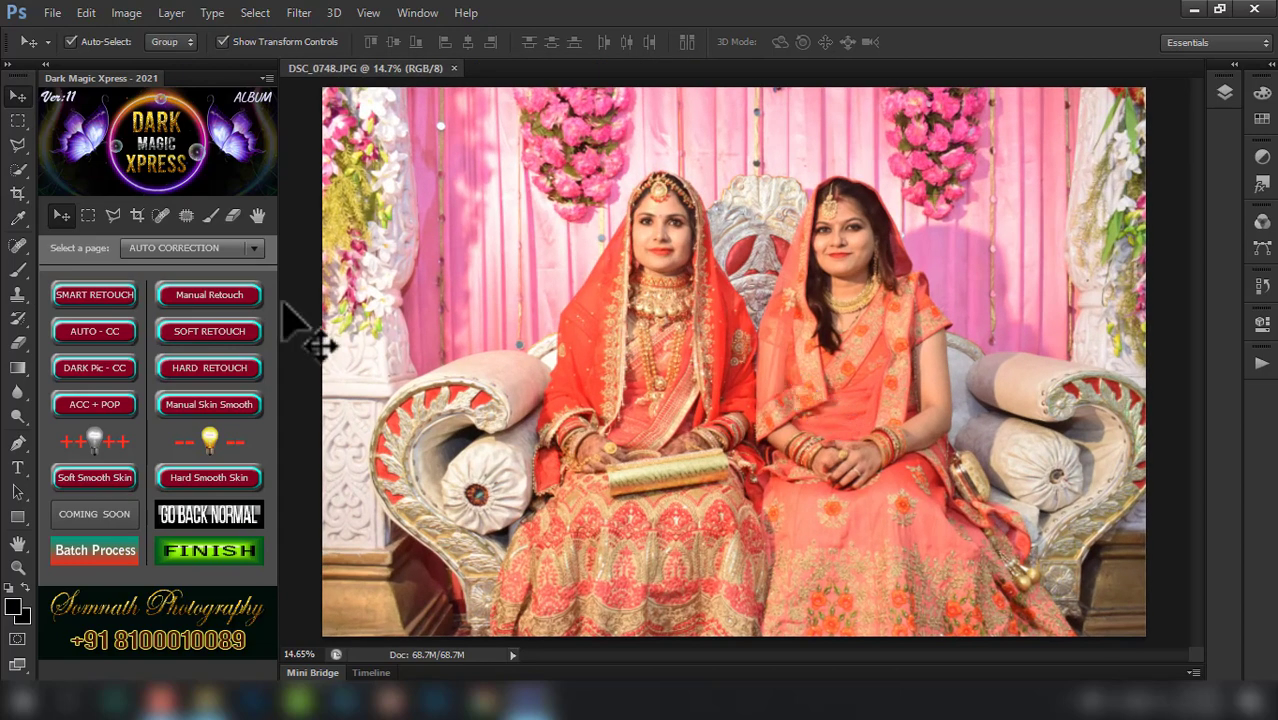
{"action": "left_click", "coordinate": [98, 331]}
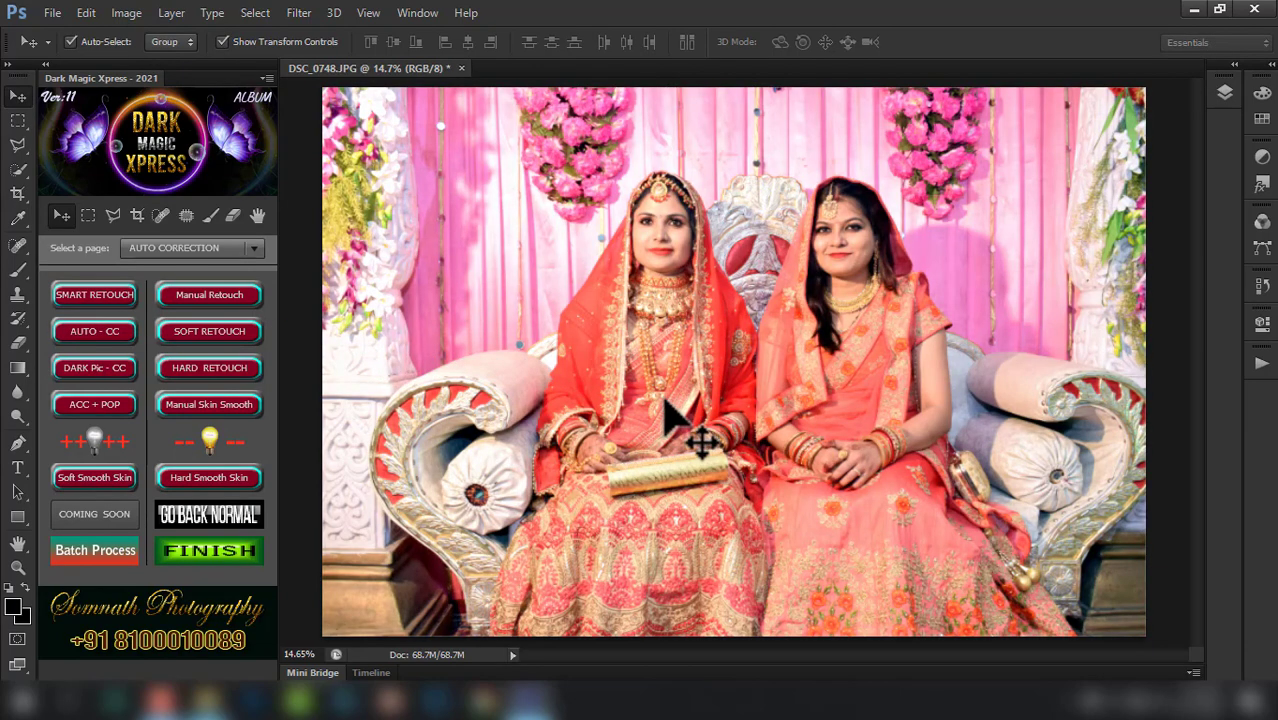
{"action": "left_click", "coordinate": [208, 438]}
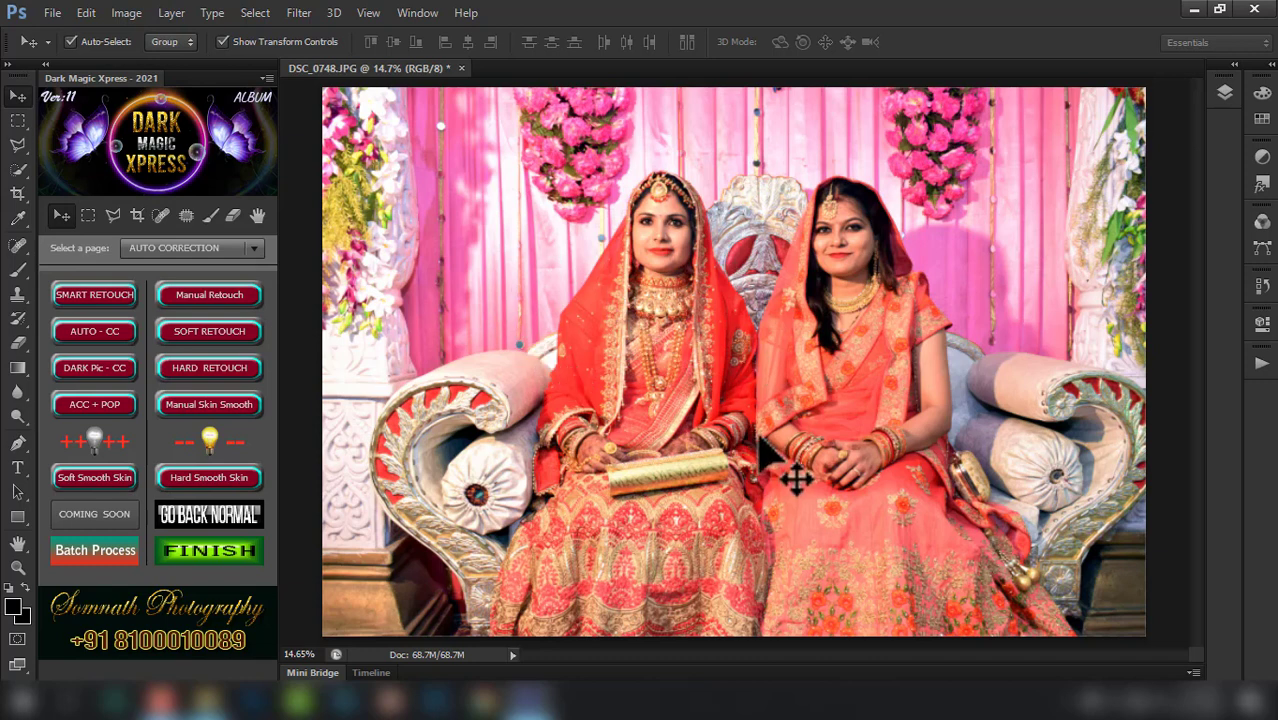
{"action": "left_click", "coordinate": [227, 448]}
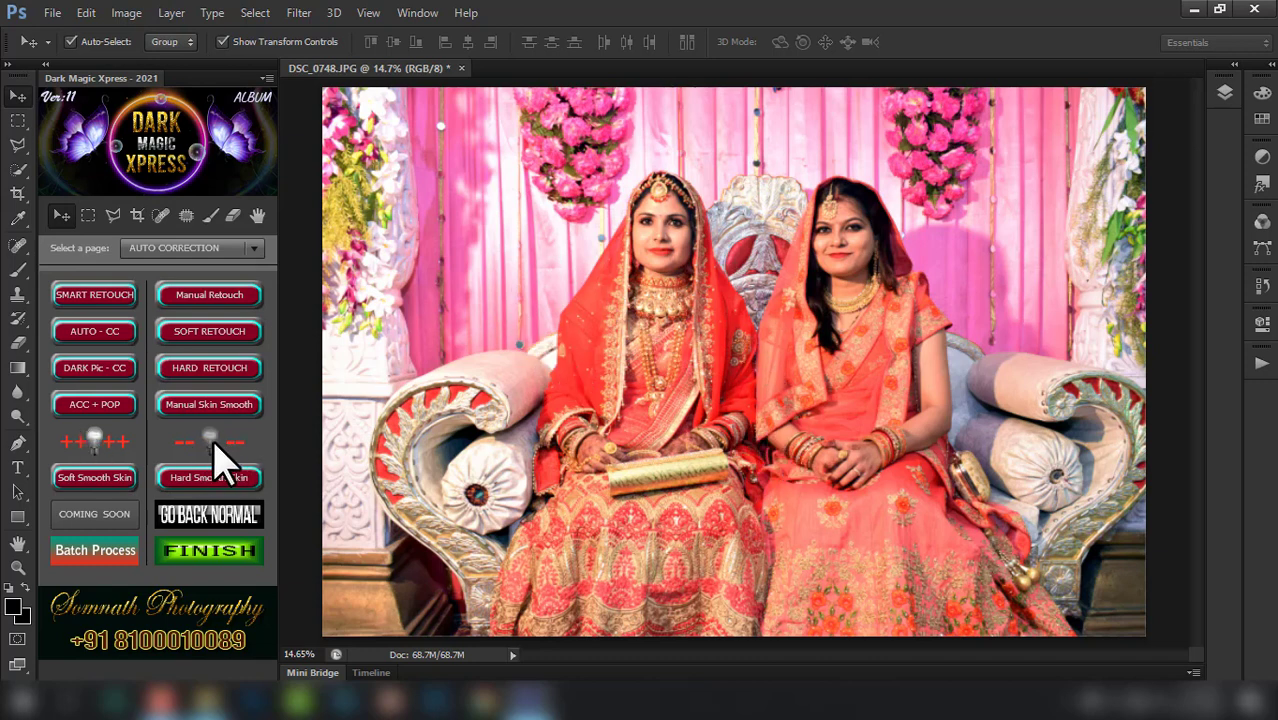
{"action": "left_click", "coordinate": [214, 447]}
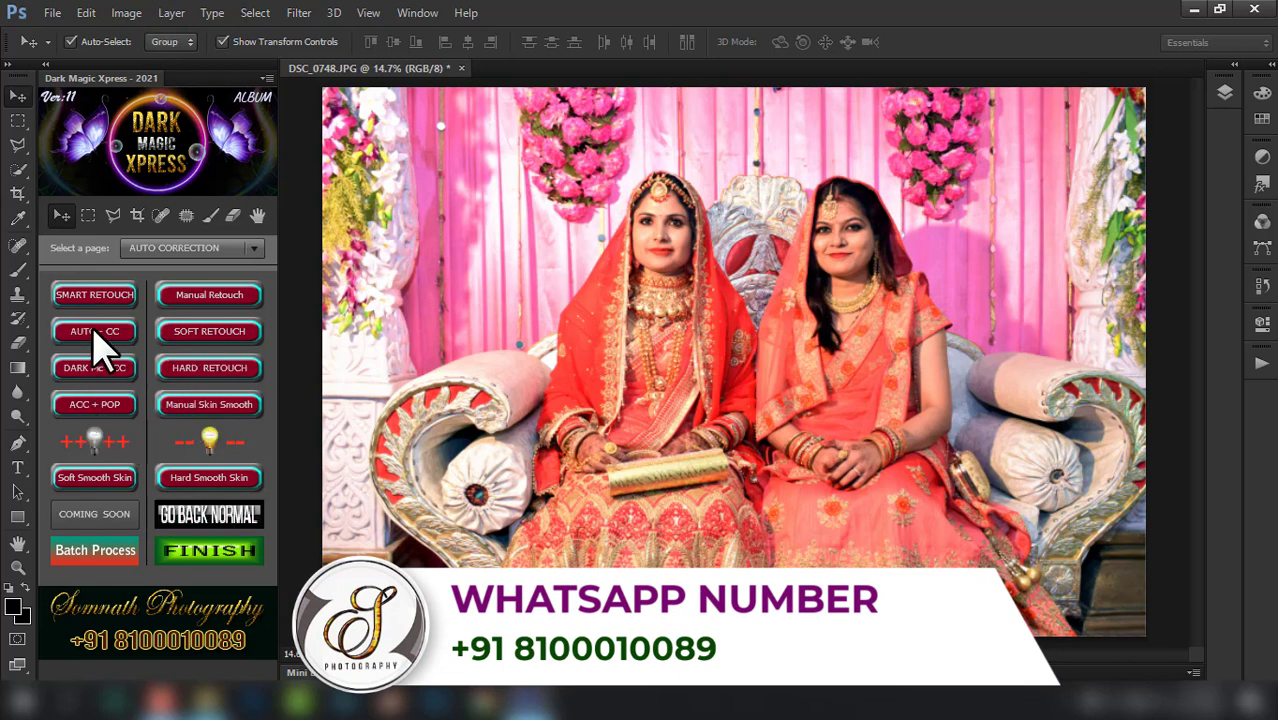
{"action": "left_click", "coordinate": [208, 250]}
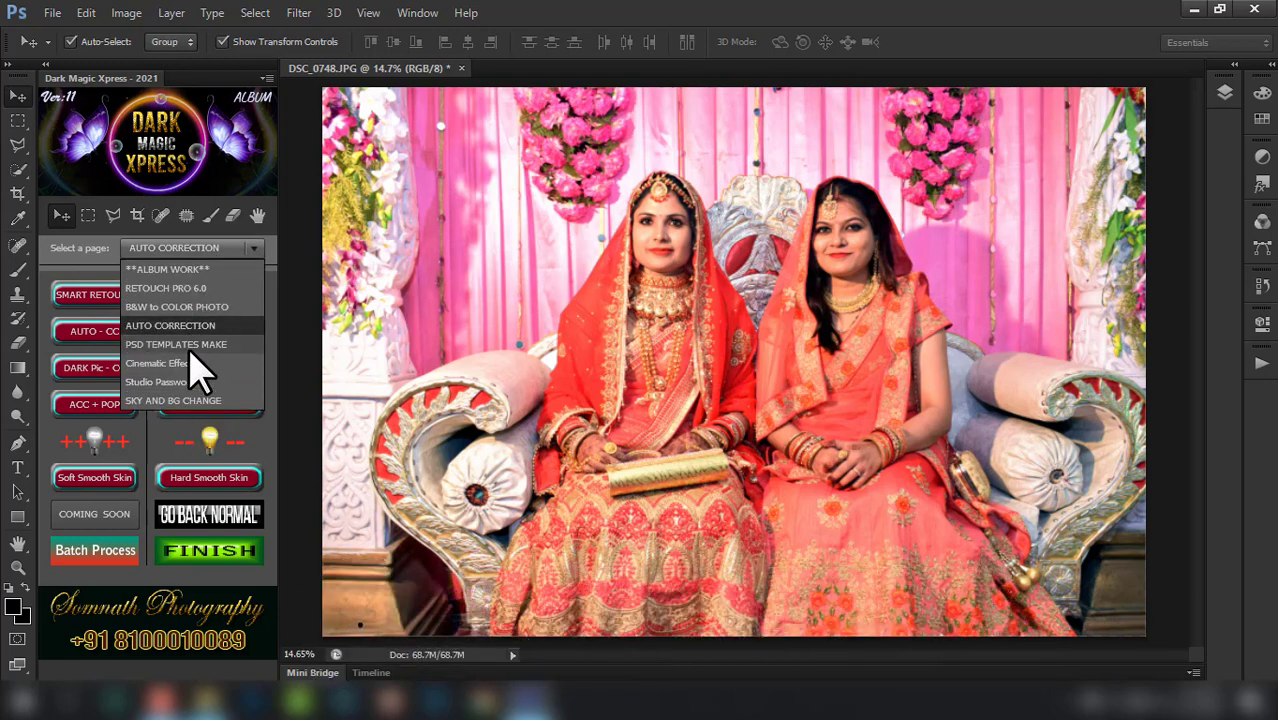
- Close the Dark Magic Xpress page list, keeping AUTO CORRECTION selected
{"action": "left_click", "coordinate": [248, 252]}
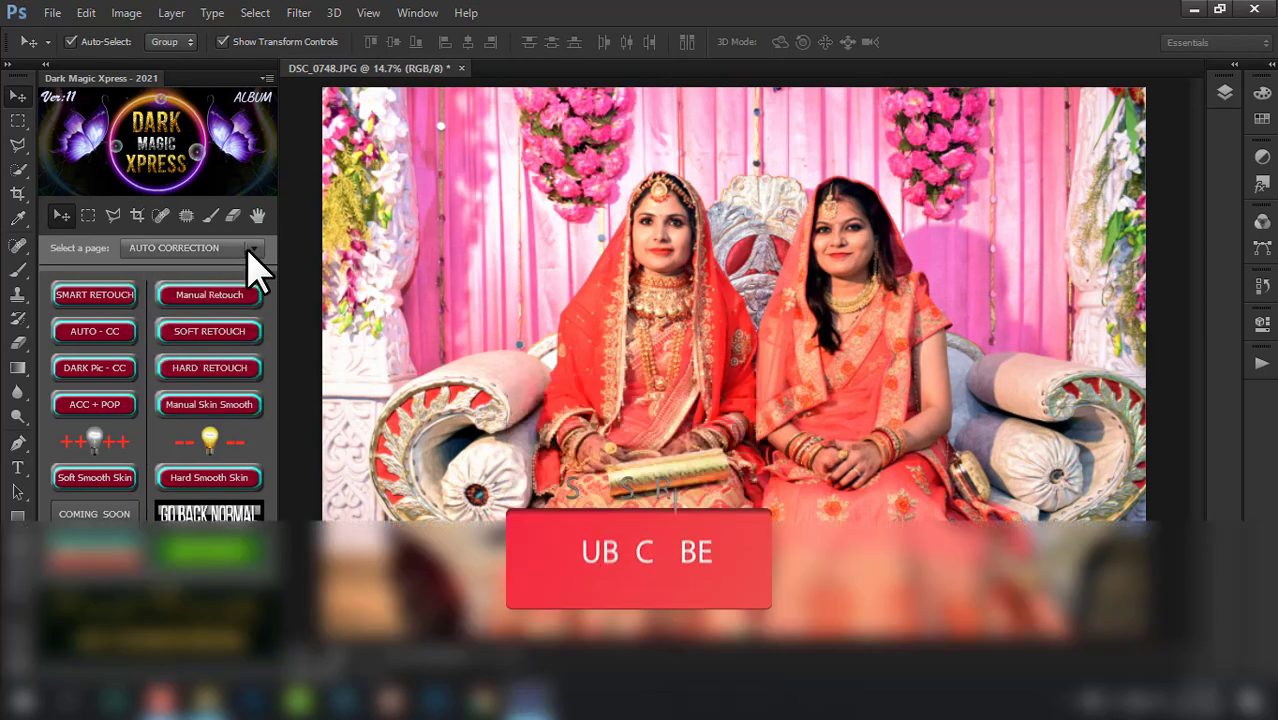